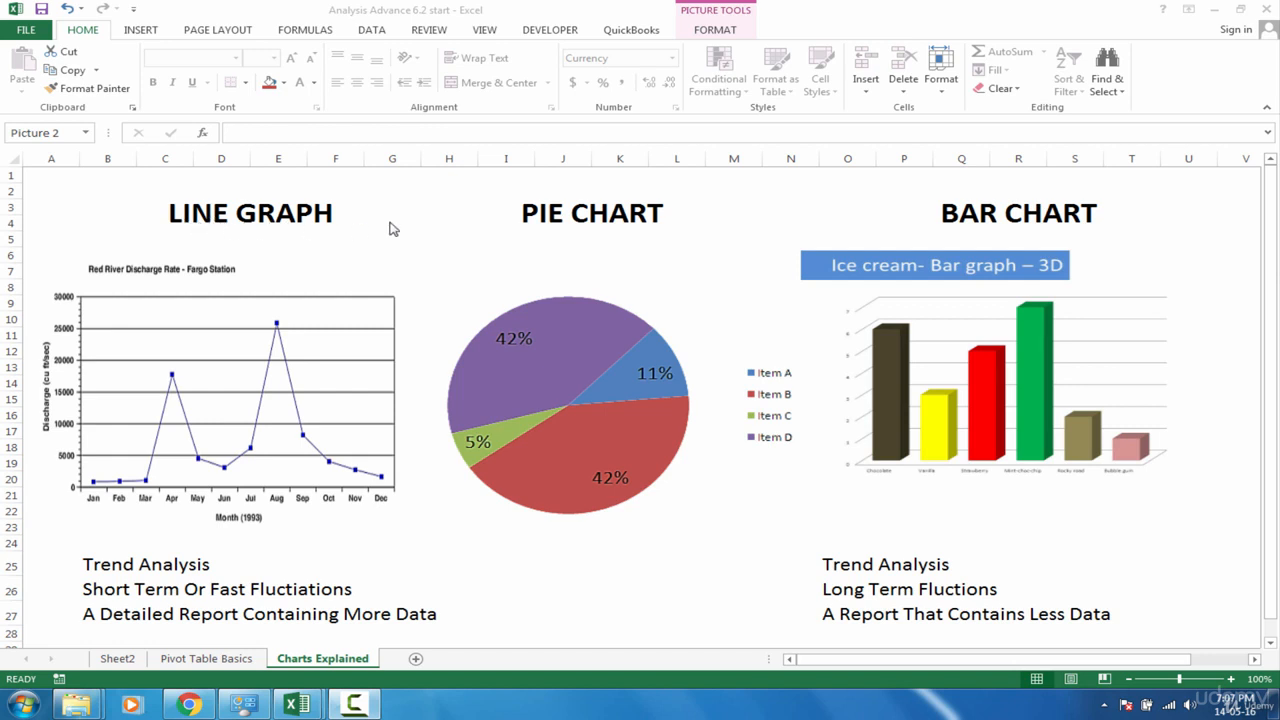
Review the line graph and bar chart notes on trend analysis, fluctuations and level of detail on the Charts Explained sheet
left_click(1274, 312)
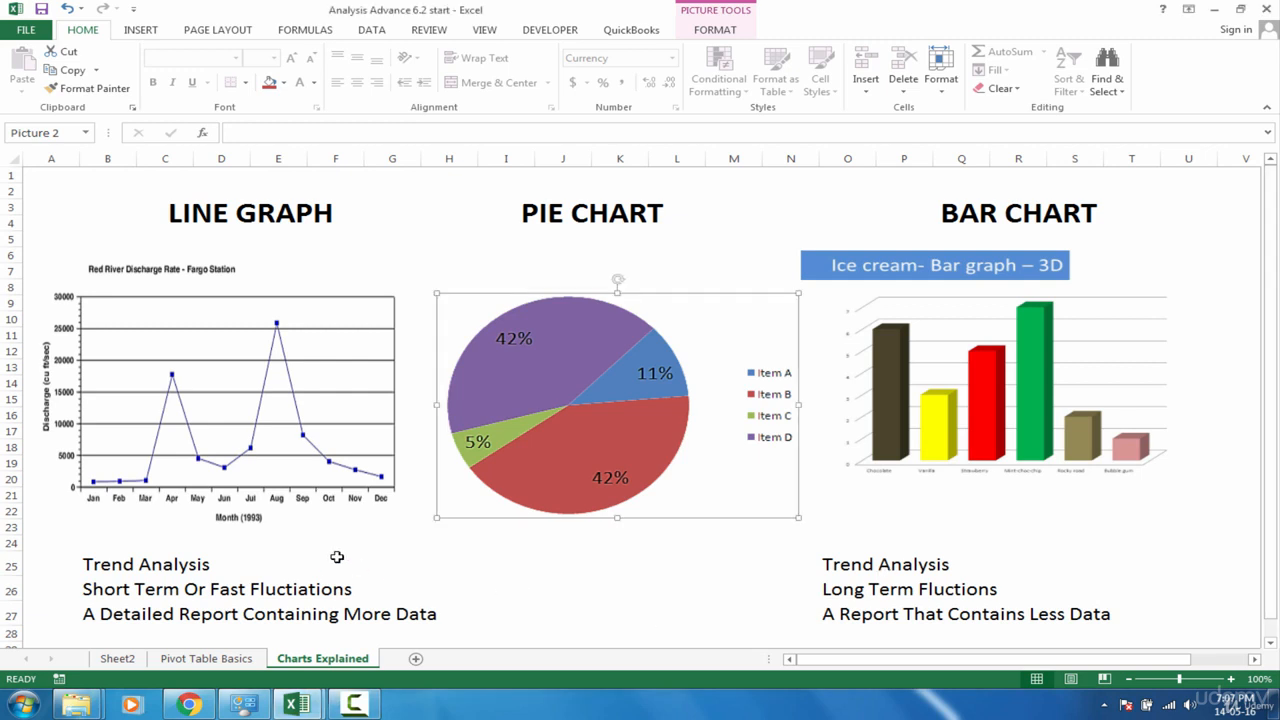
left_click(115, 571)
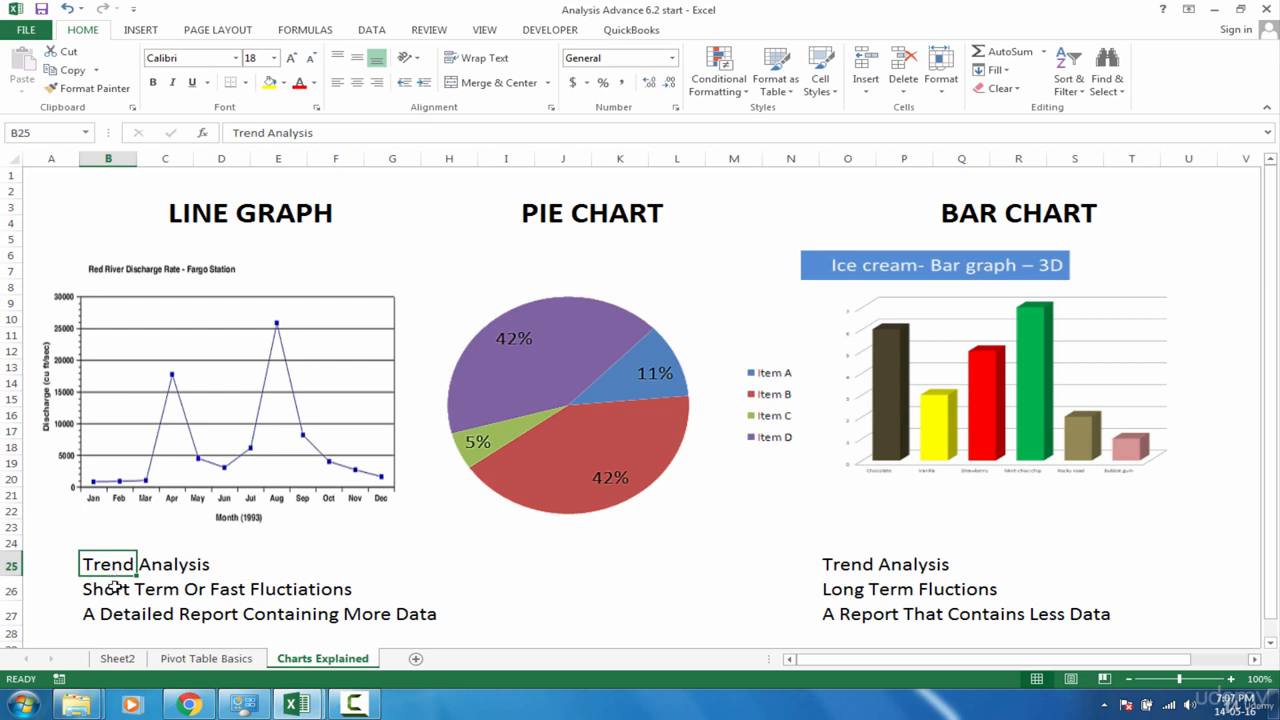
left_click(115, 588)
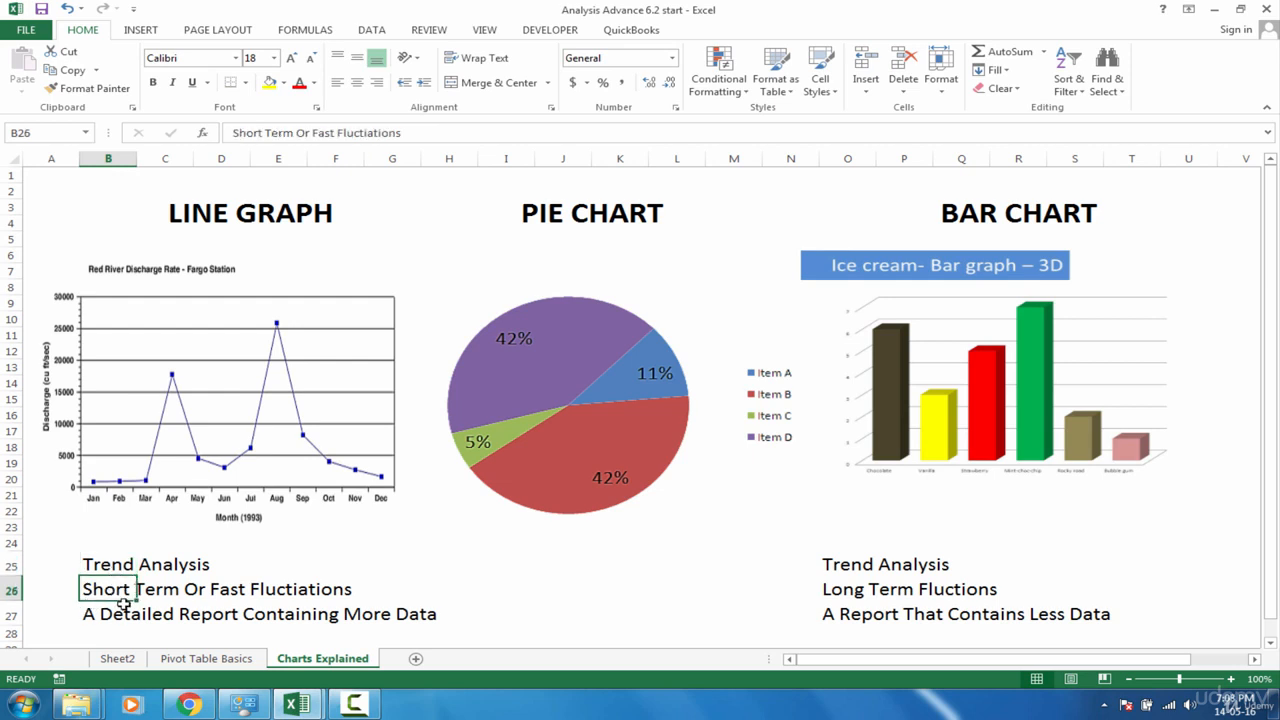
left_click(228, 594)
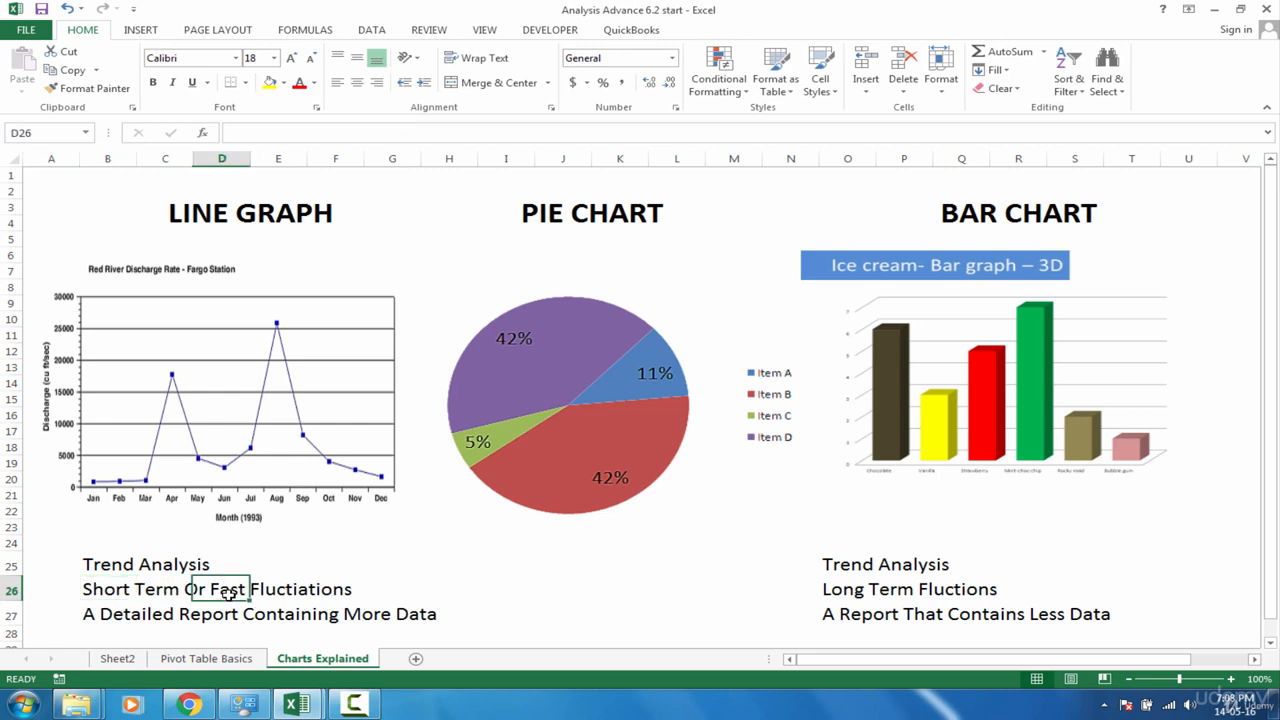
left_click(113, 594)
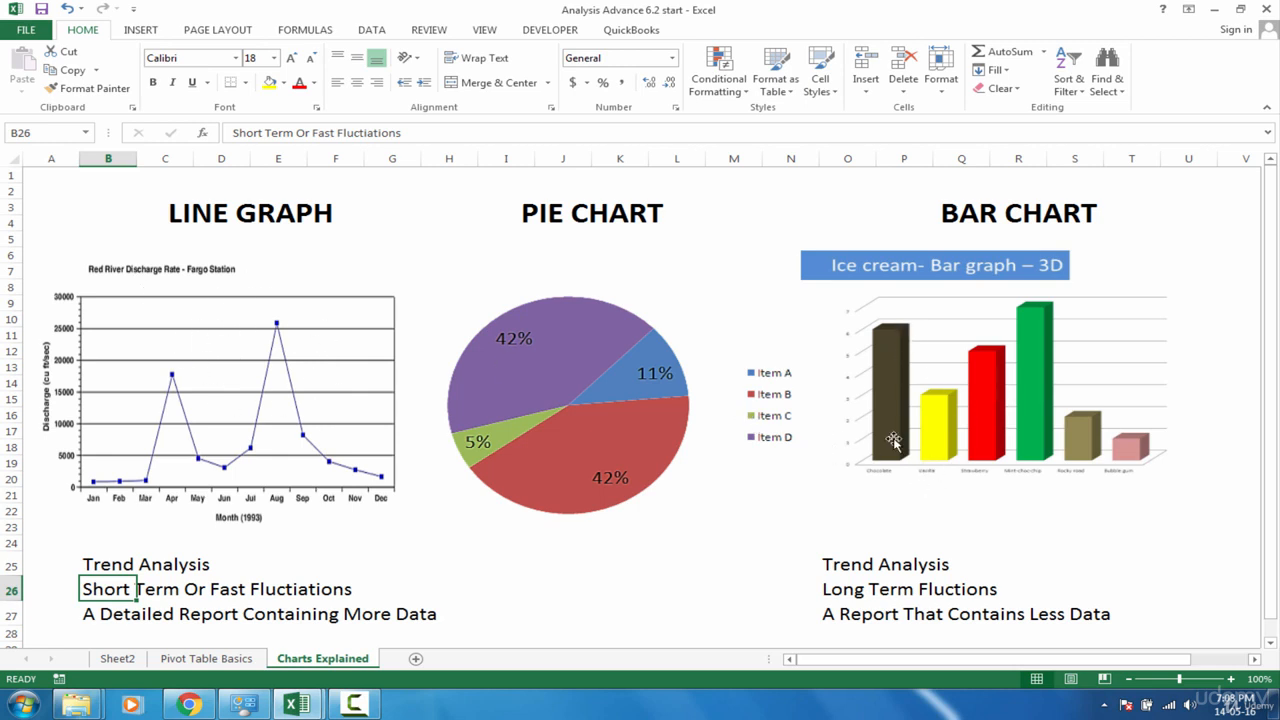
left_click(86, 616)
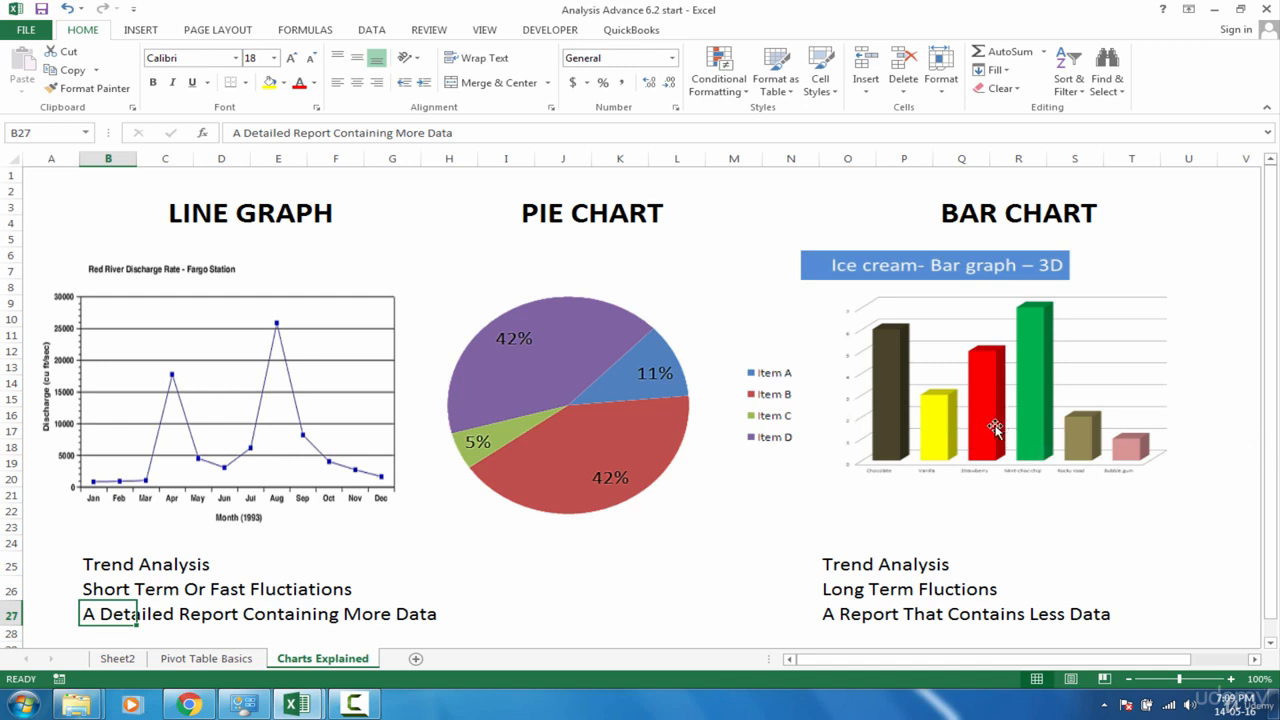
left_click(225, 219)
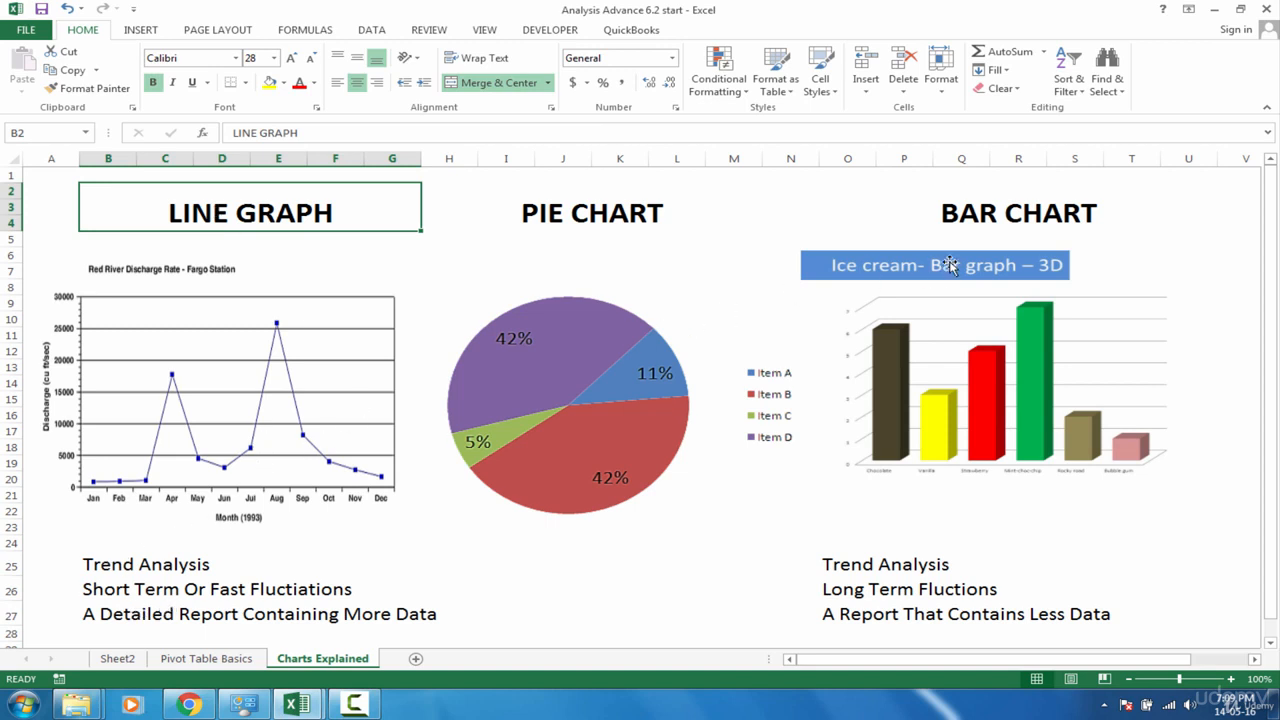
left_click(1019, 206)
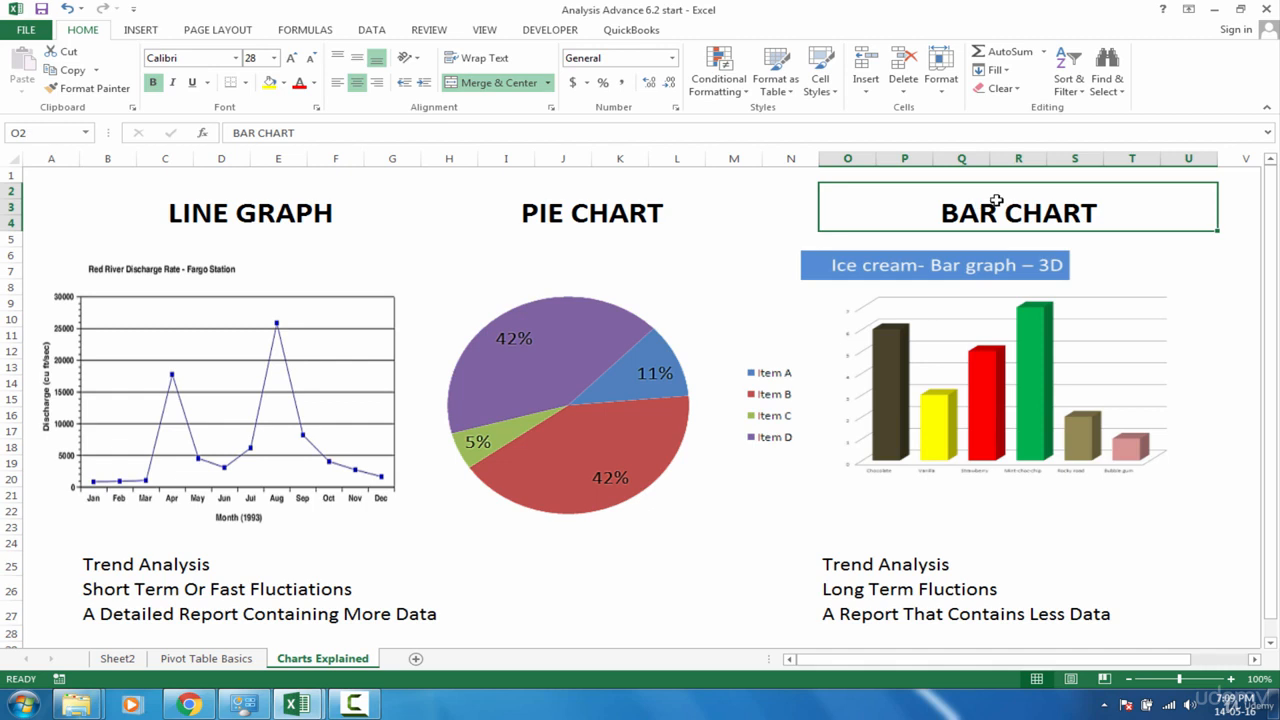
left_click(850, 578)
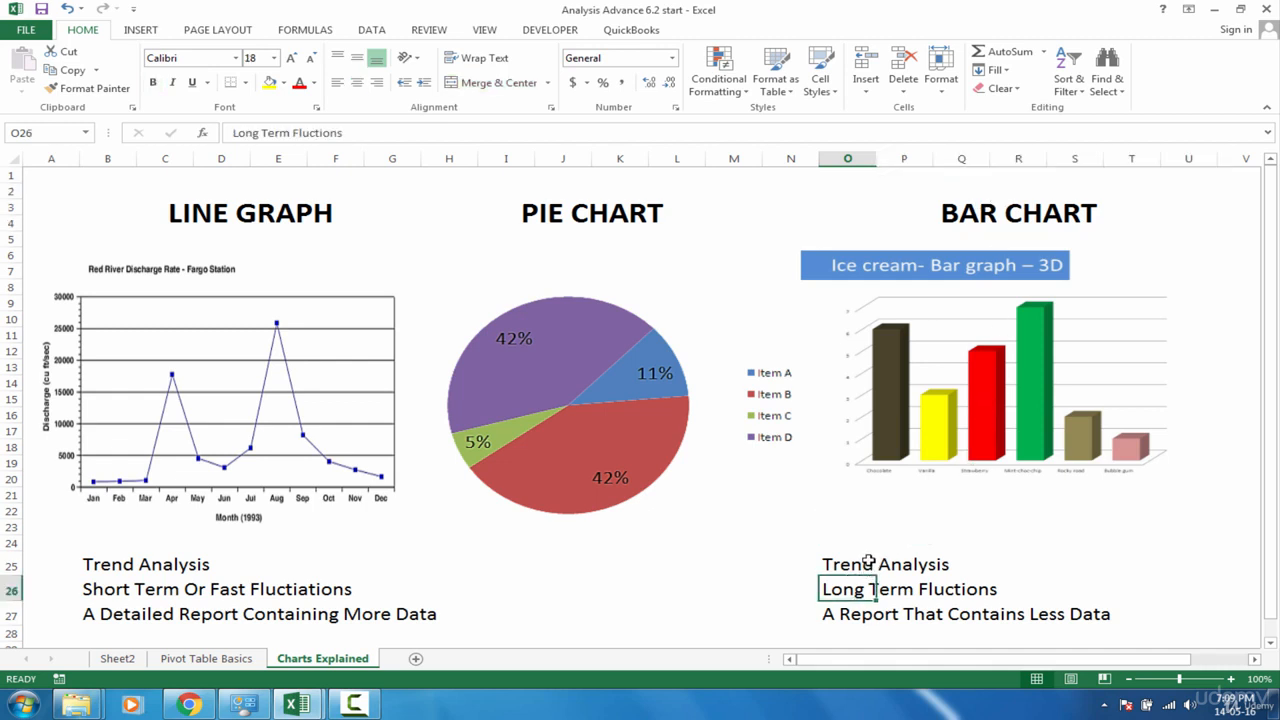
left_click(865, 562)
left_click(851, 589)
left_click(834, 617)
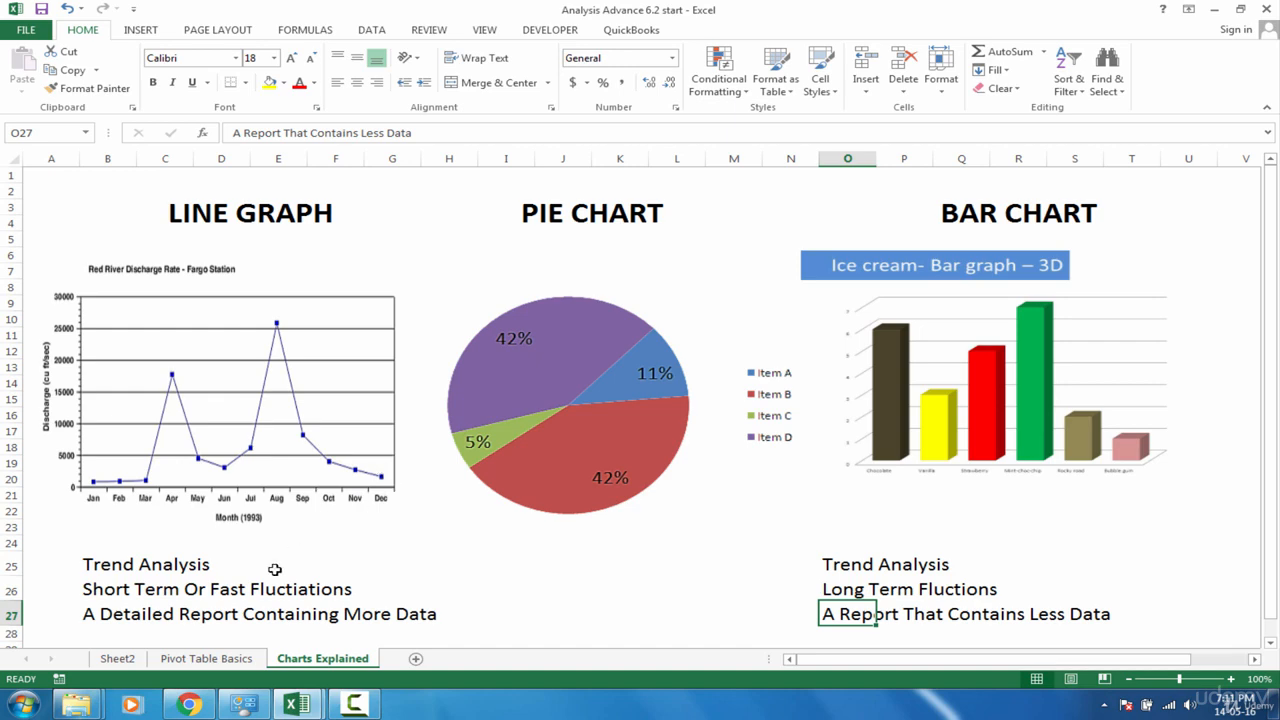
Review the product columns and the 2014 and 2015 month rows in the sales pivot table on Sheet3
left_click(232, 657)
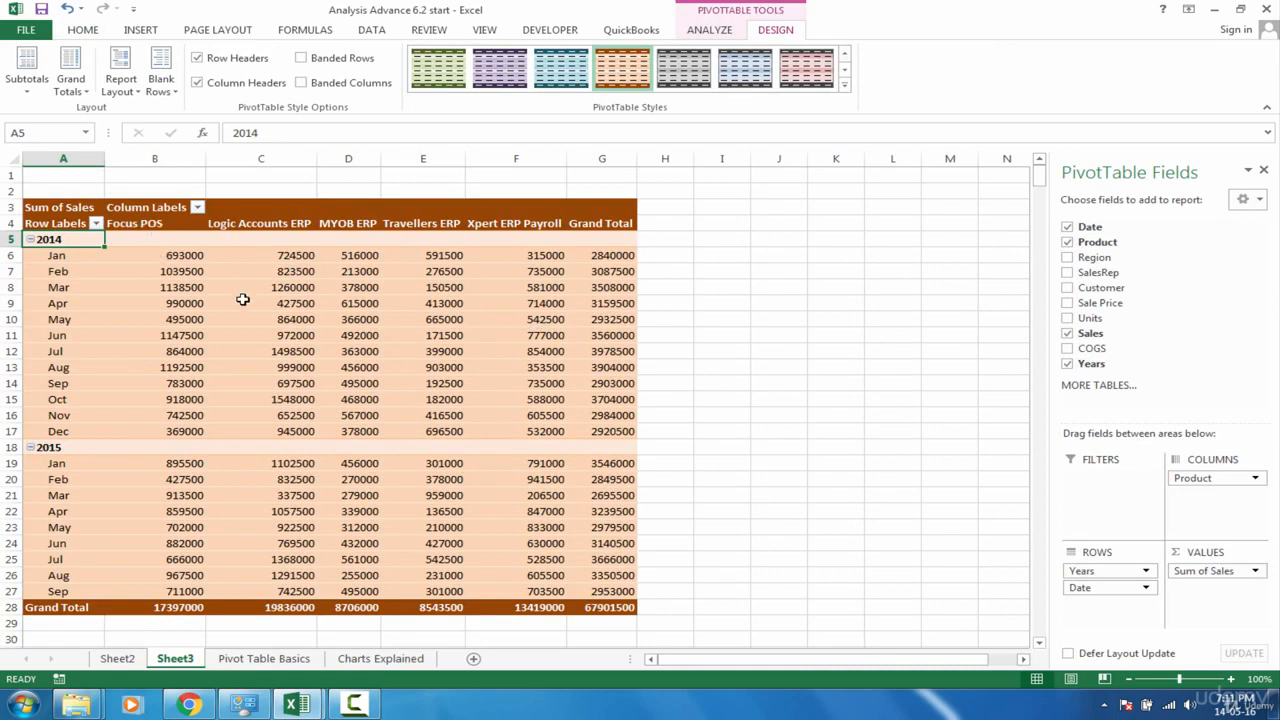
left_click_drag(150, 224, 505, 222)
left_click_drag(71, 256, 97, 445)
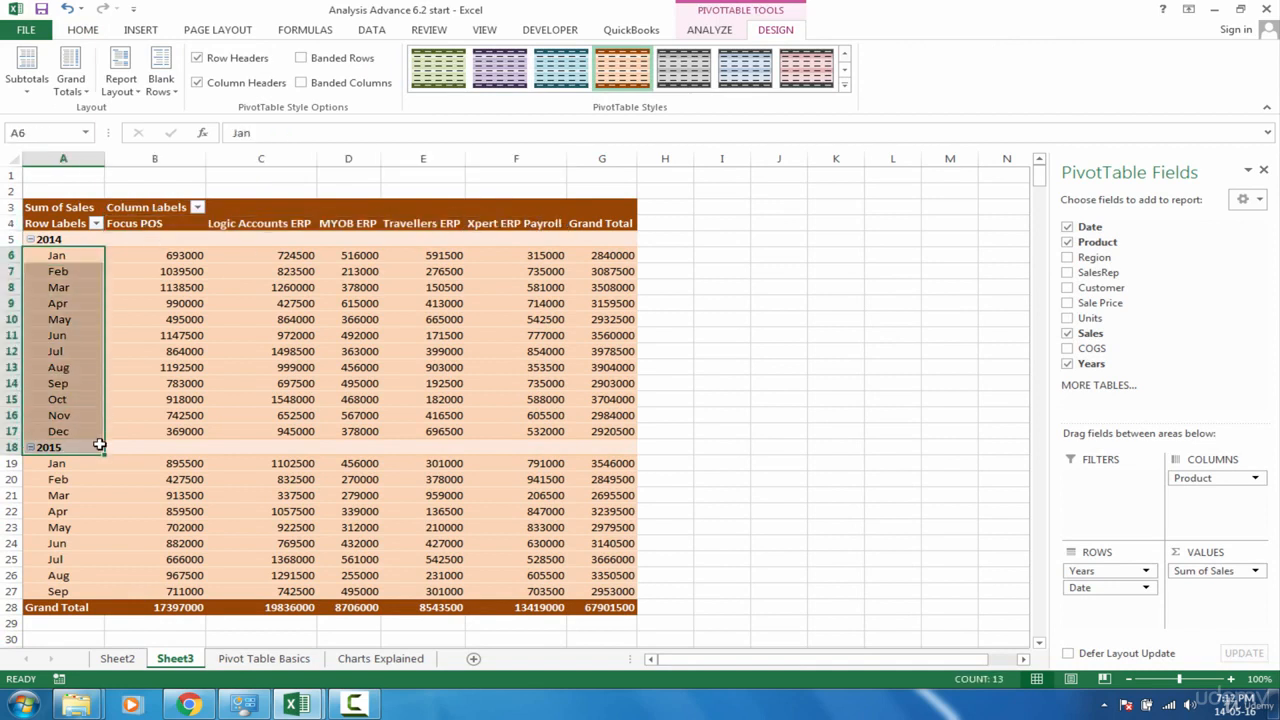
left_click(52, 240)
left_click(64, 466)
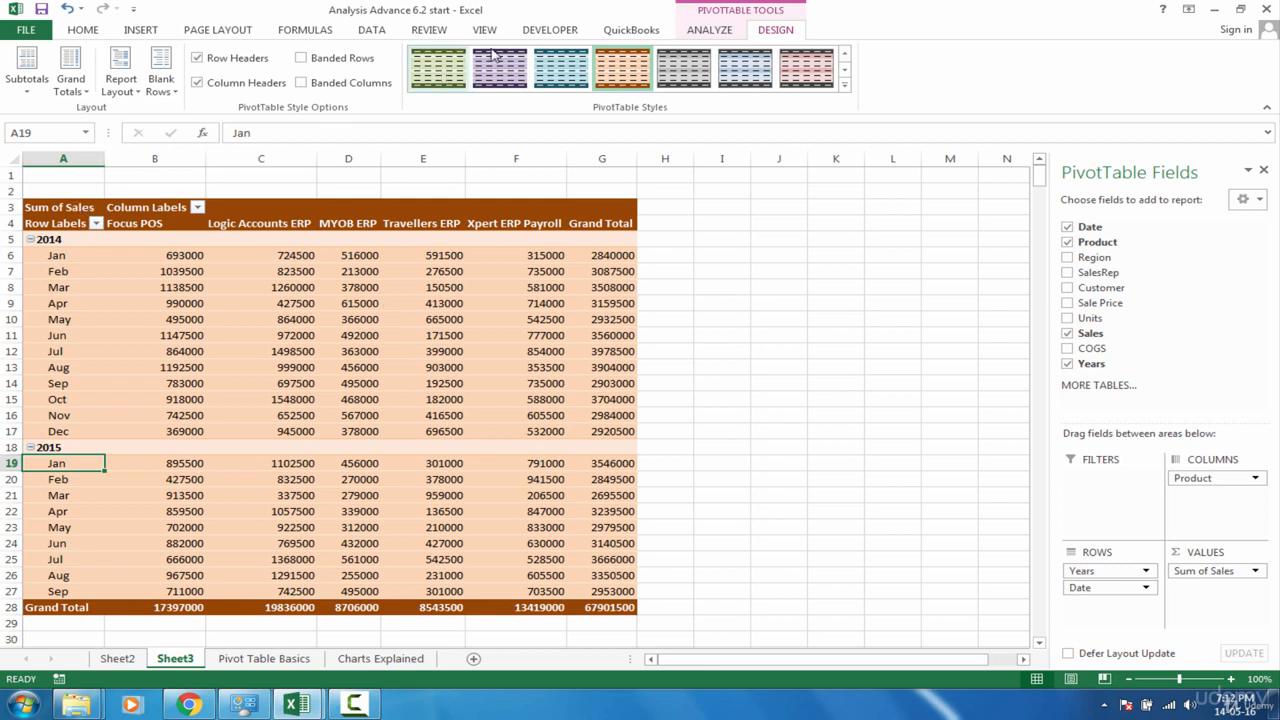
Insert a Clustered Column PivotChart from the sales pivot table and enlarge its height to 4.13"
left_click(720, 32)
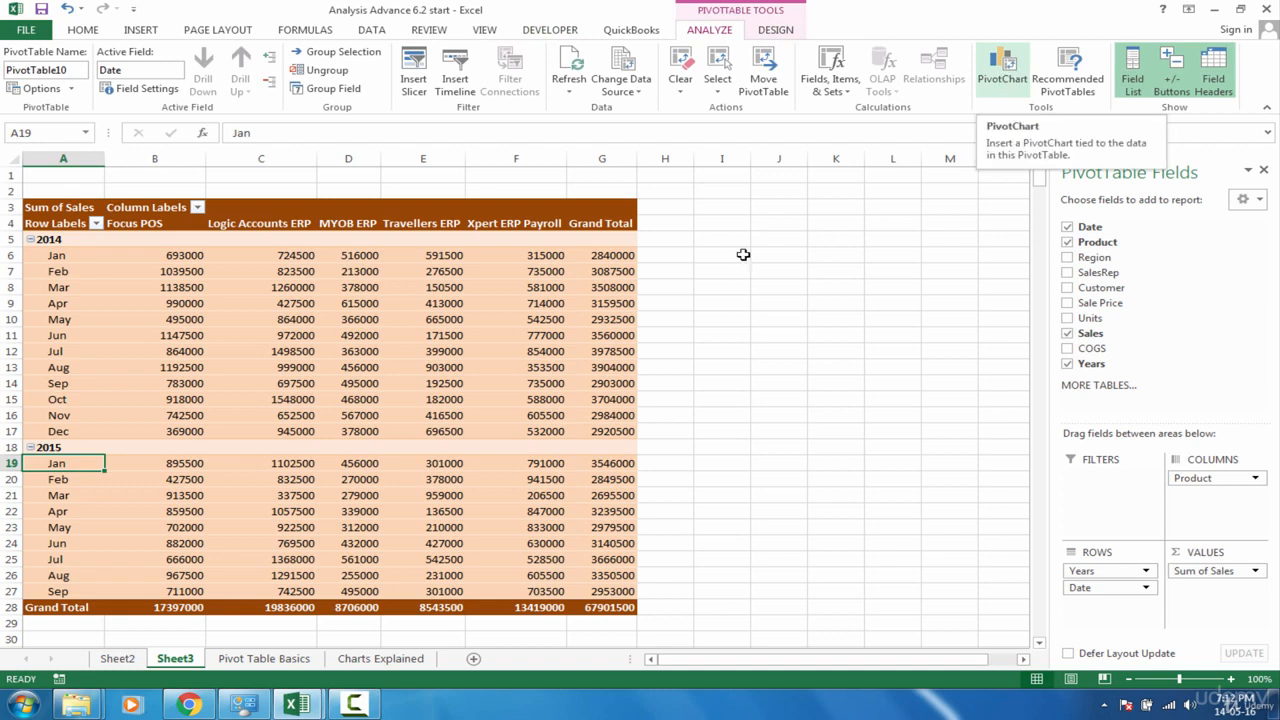
left_click(325, 318)
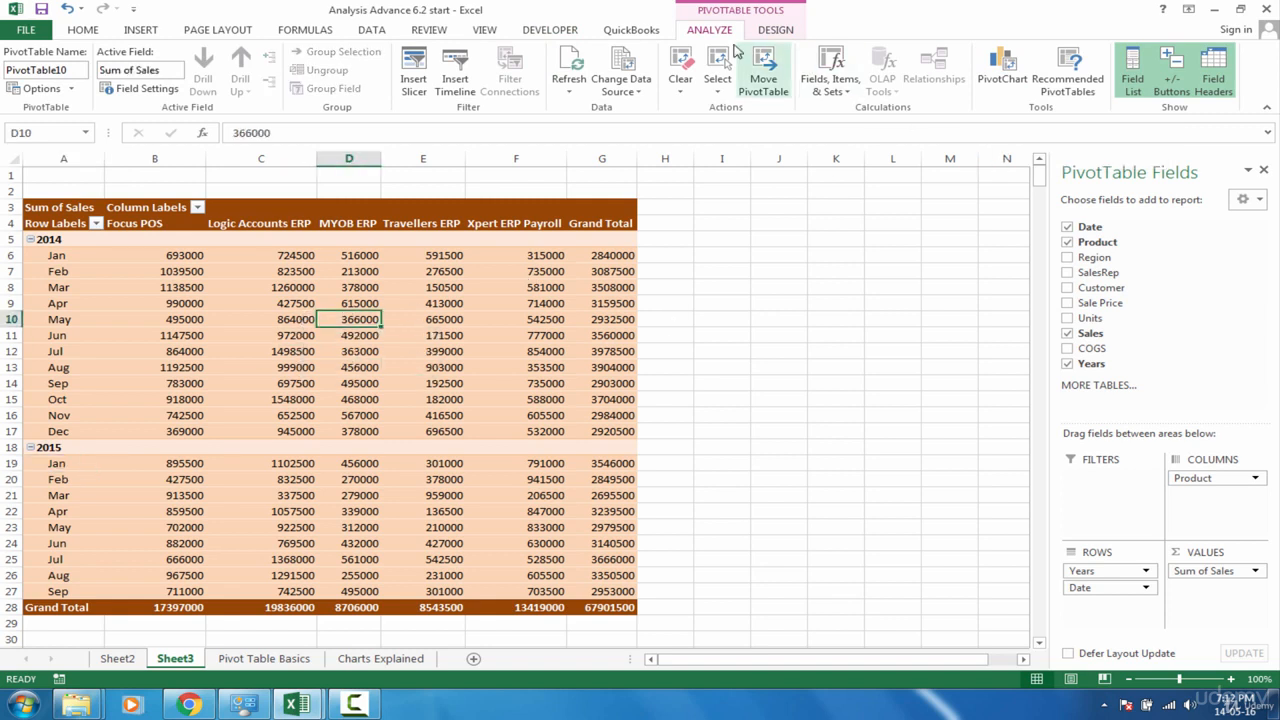
left_click(1005, 88)
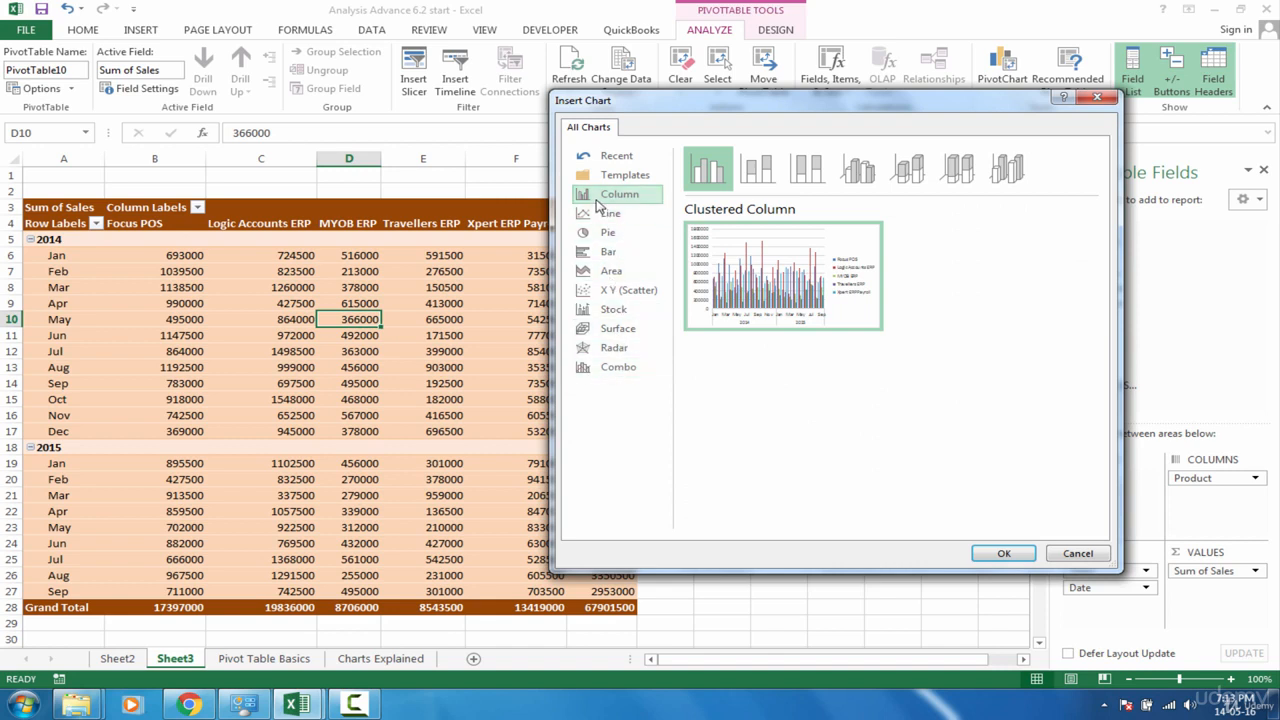
left_click(616, 256)
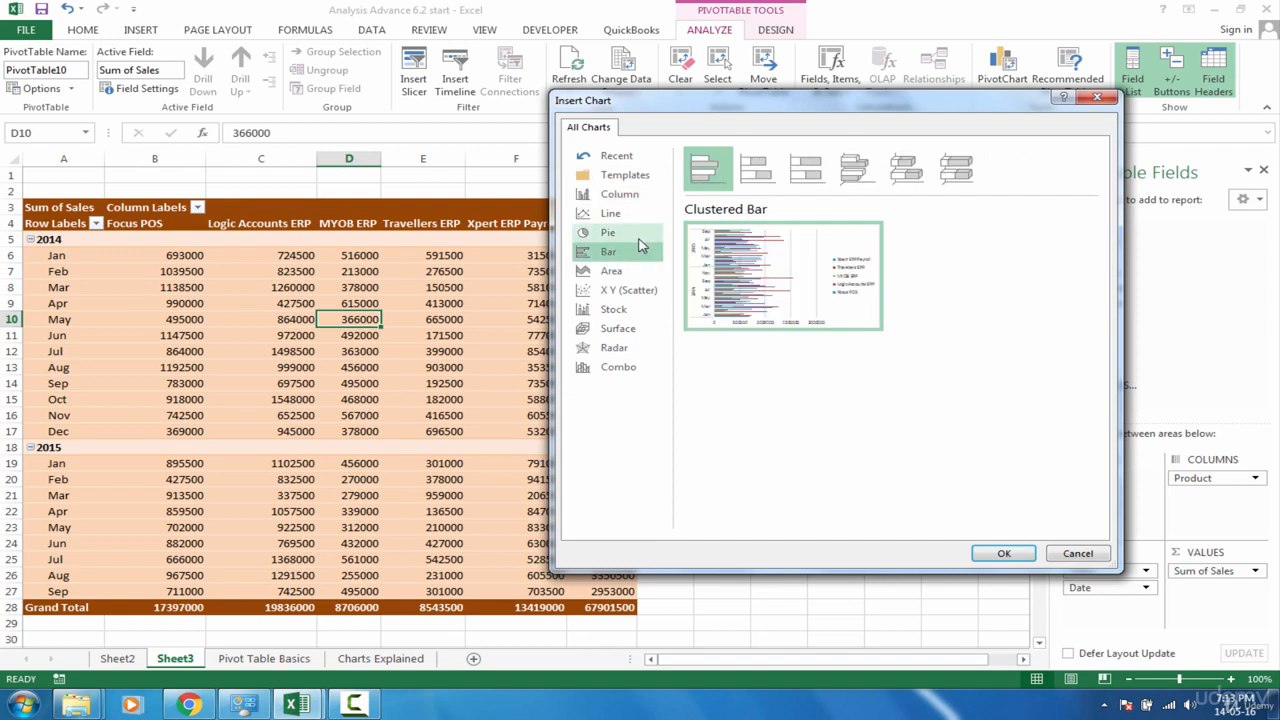
left_click(634, 196)
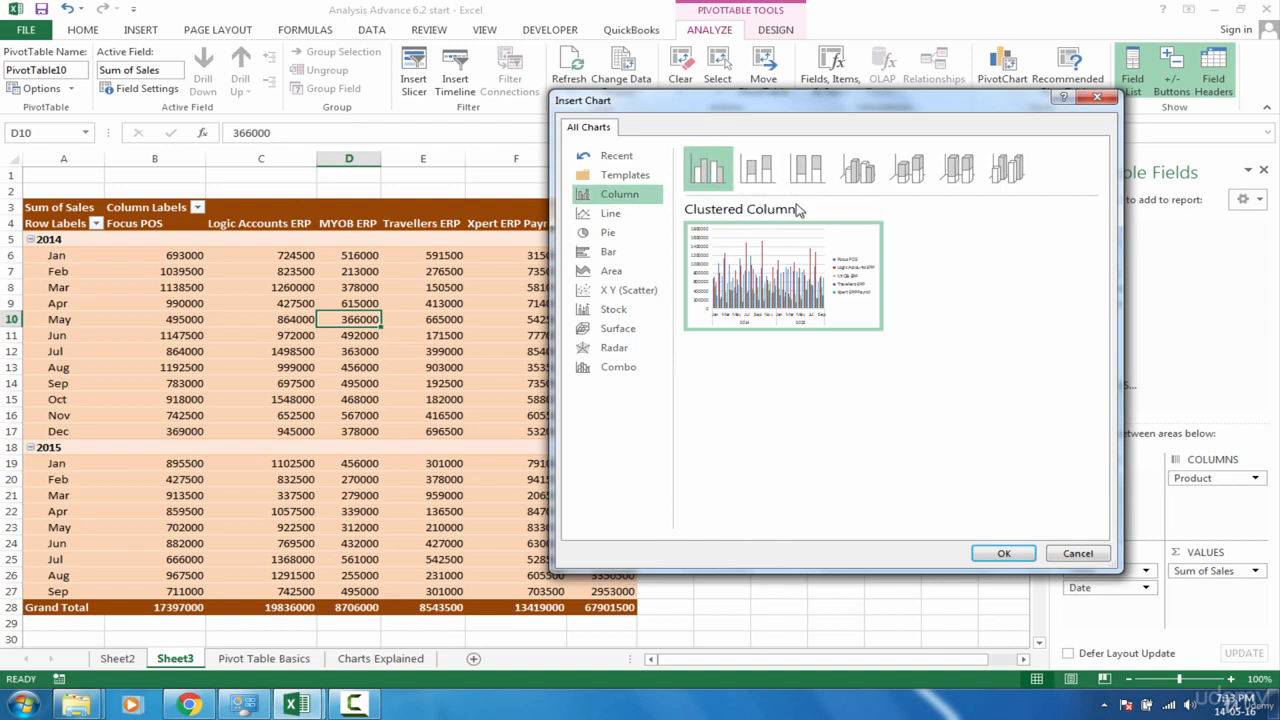
mouse_move(750, 262)
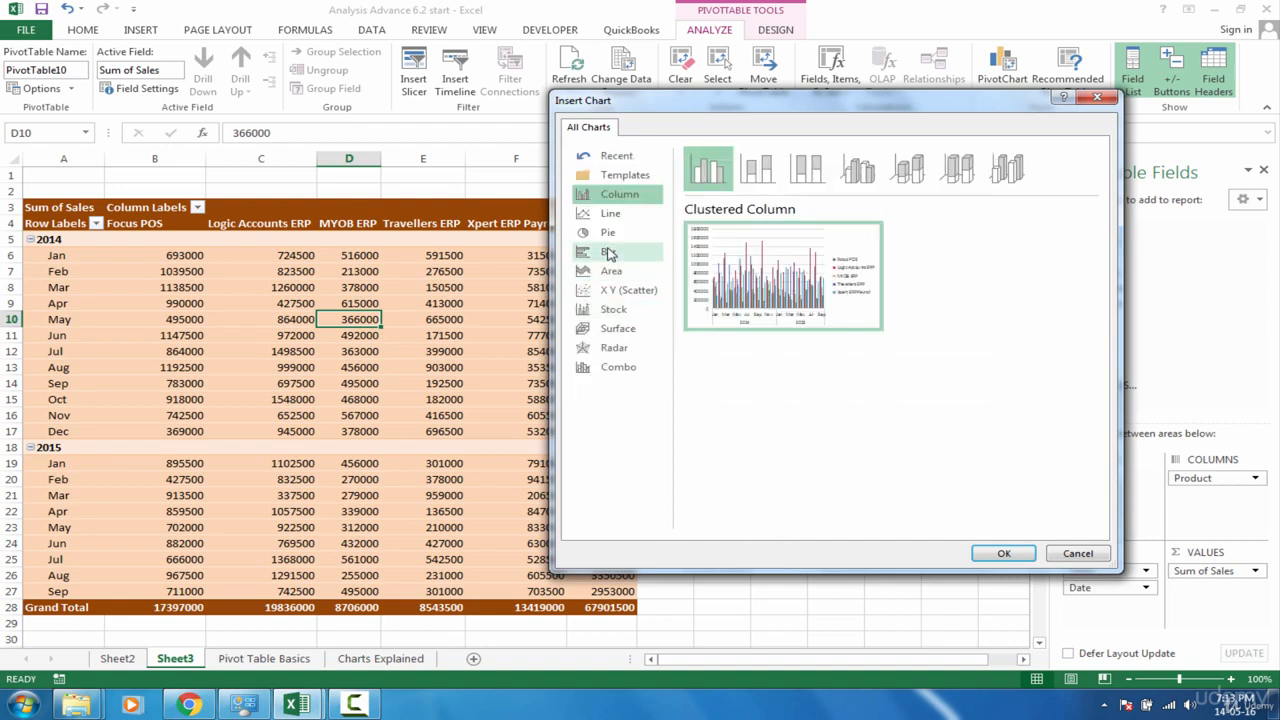
left_click(617, 251)
mouse_move(692, 320)
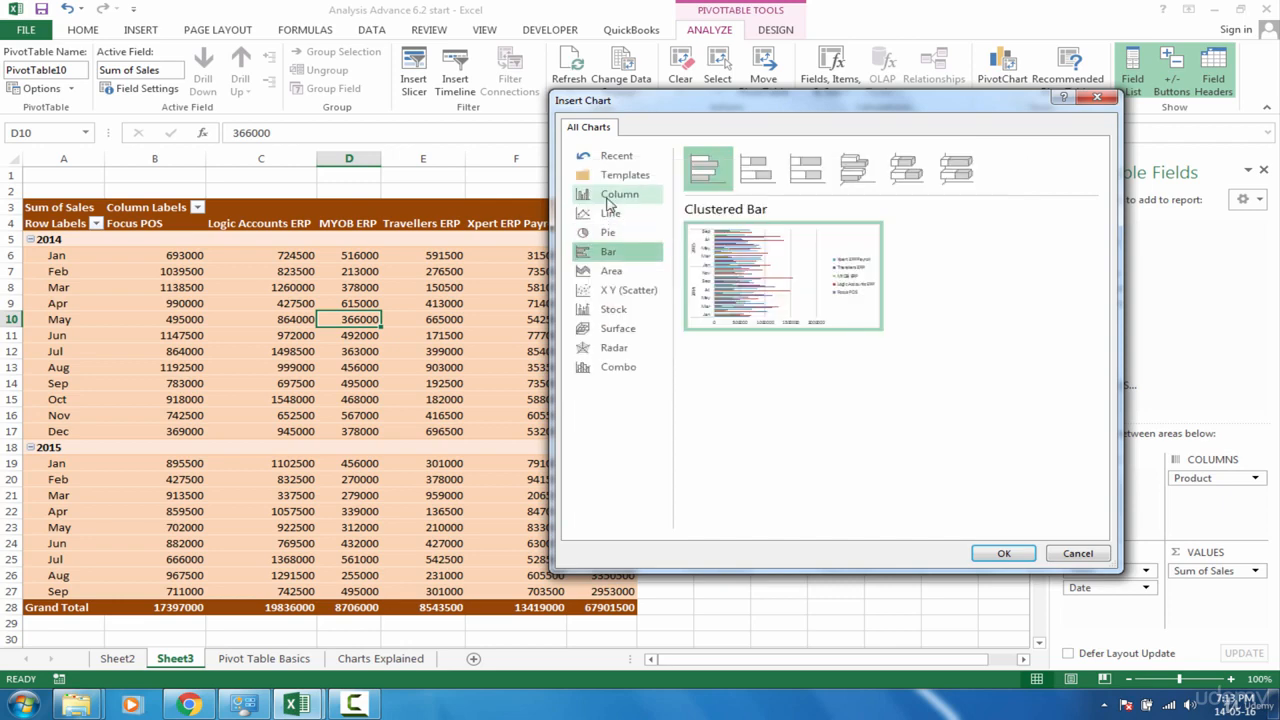
left_click(610, 196)
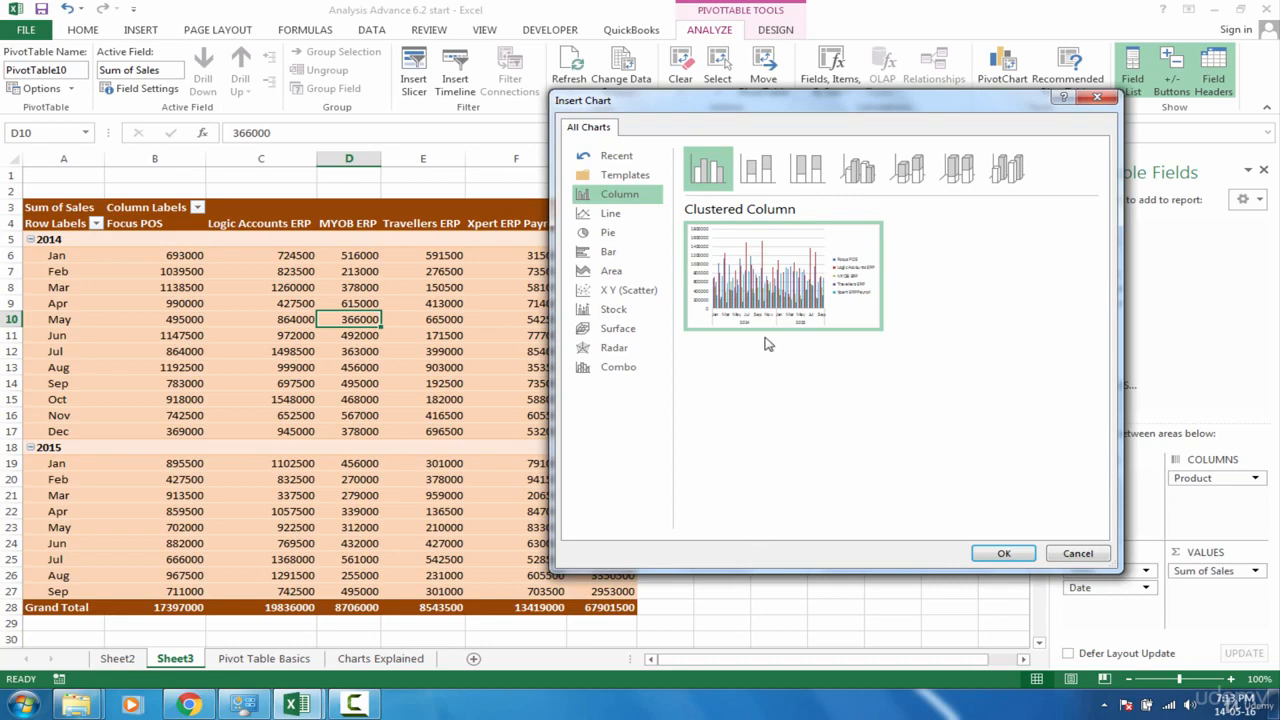
left_click(1003, 553)
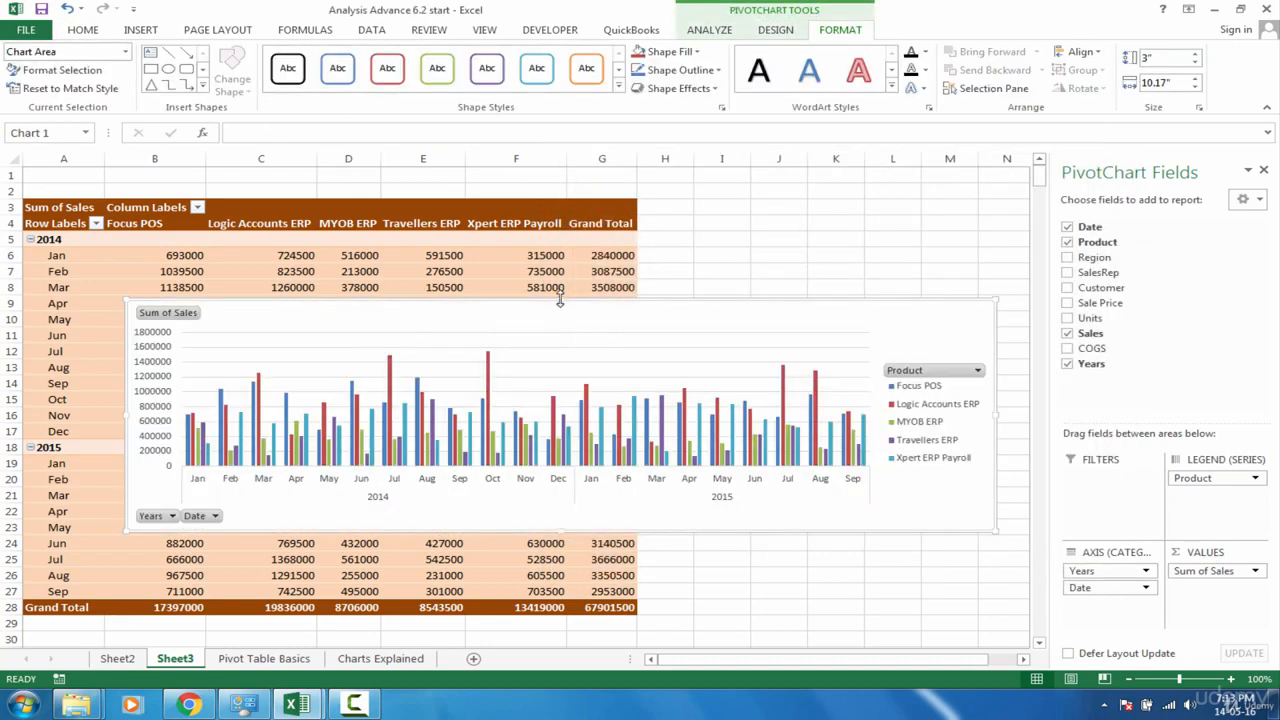
left_click_drag(560, 300, 545, 212)
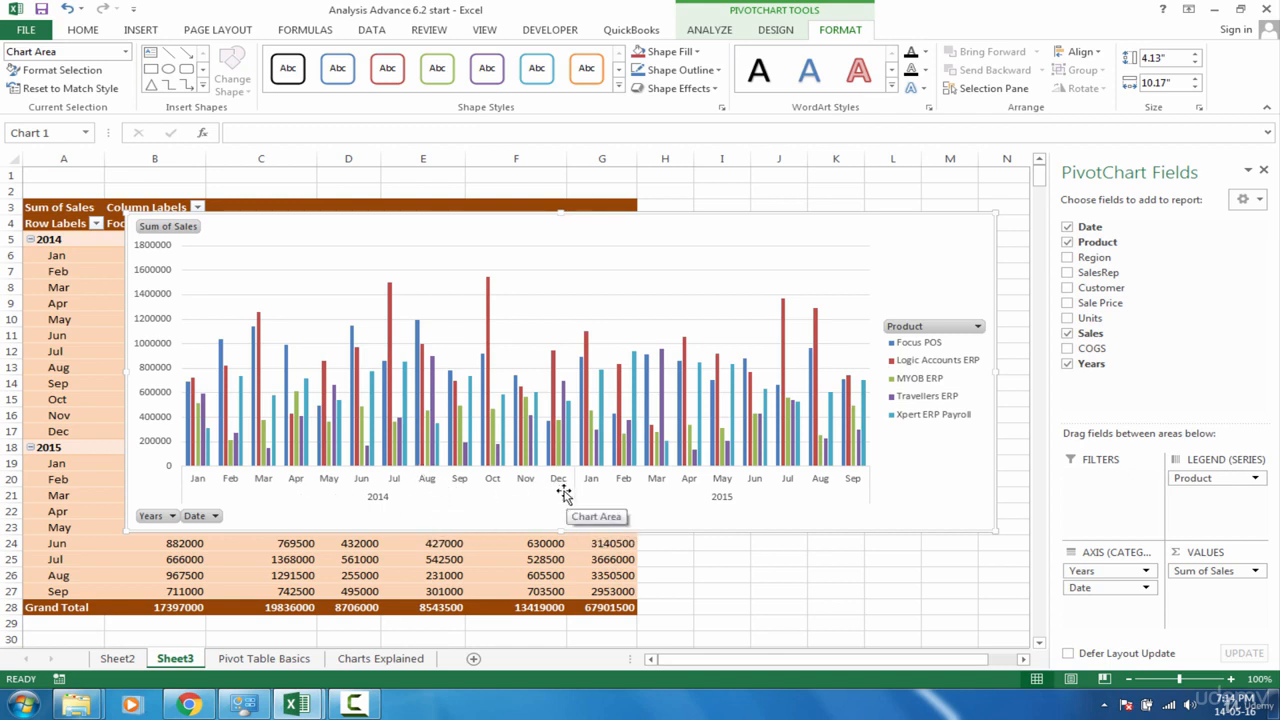
Filter the PivotChart's Years field to show only 2014
left_click(172, 516)
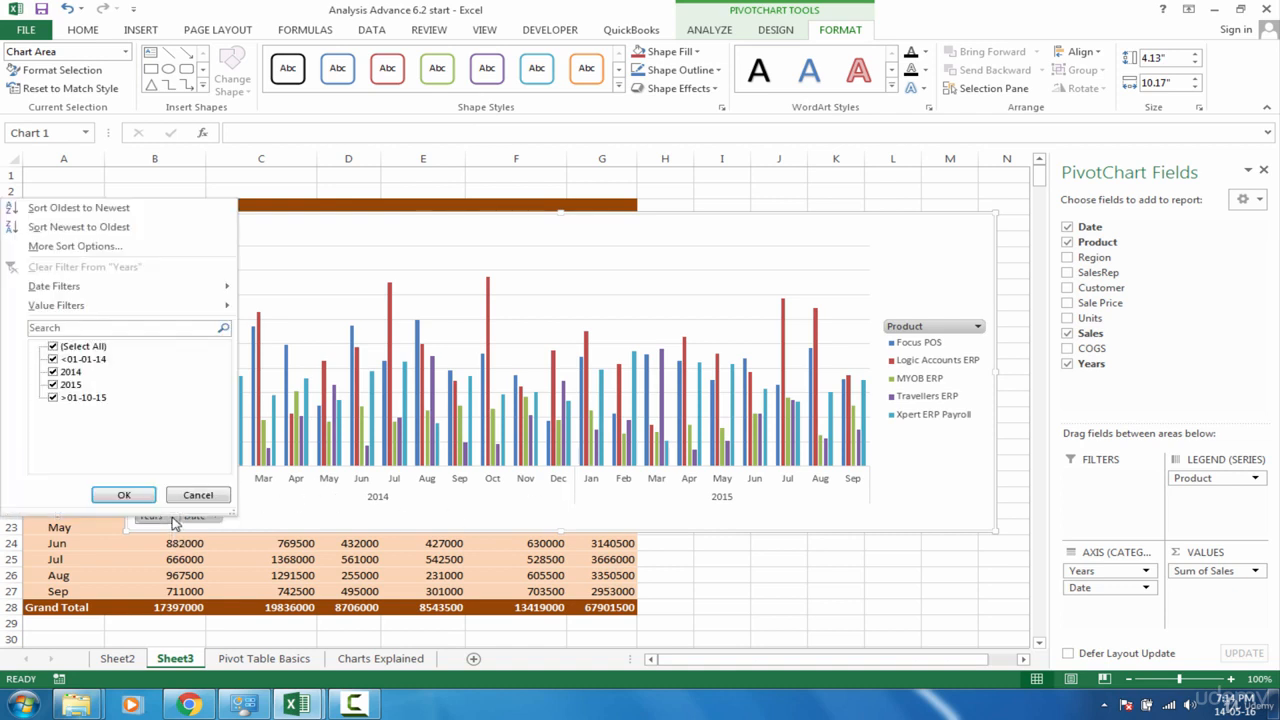
left_click(53, 346)
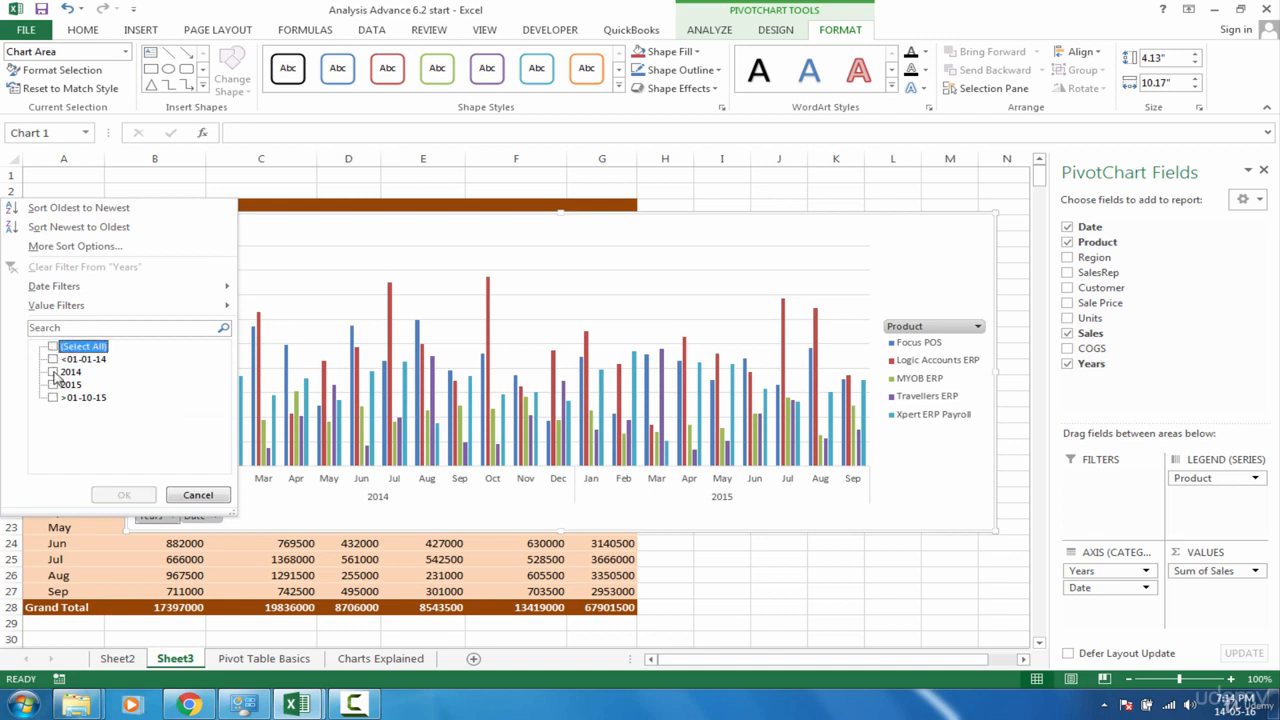
left_click(53, 372)
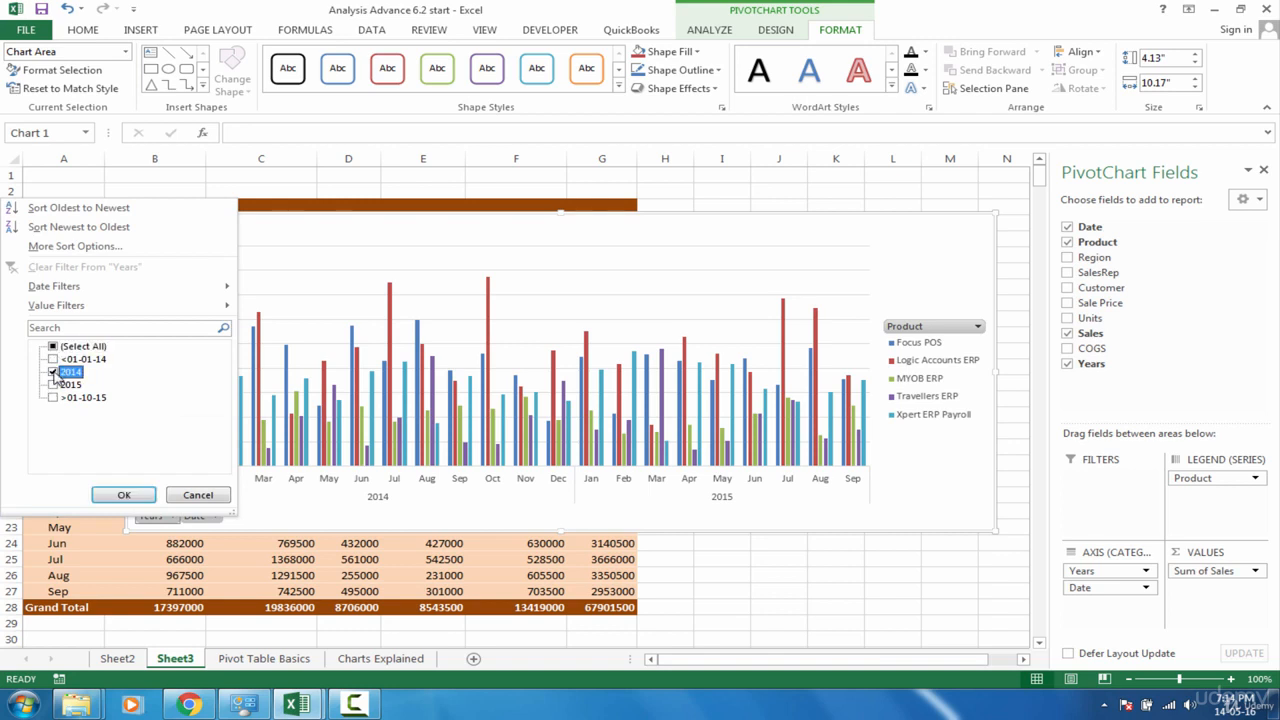
left_click(124, 495)
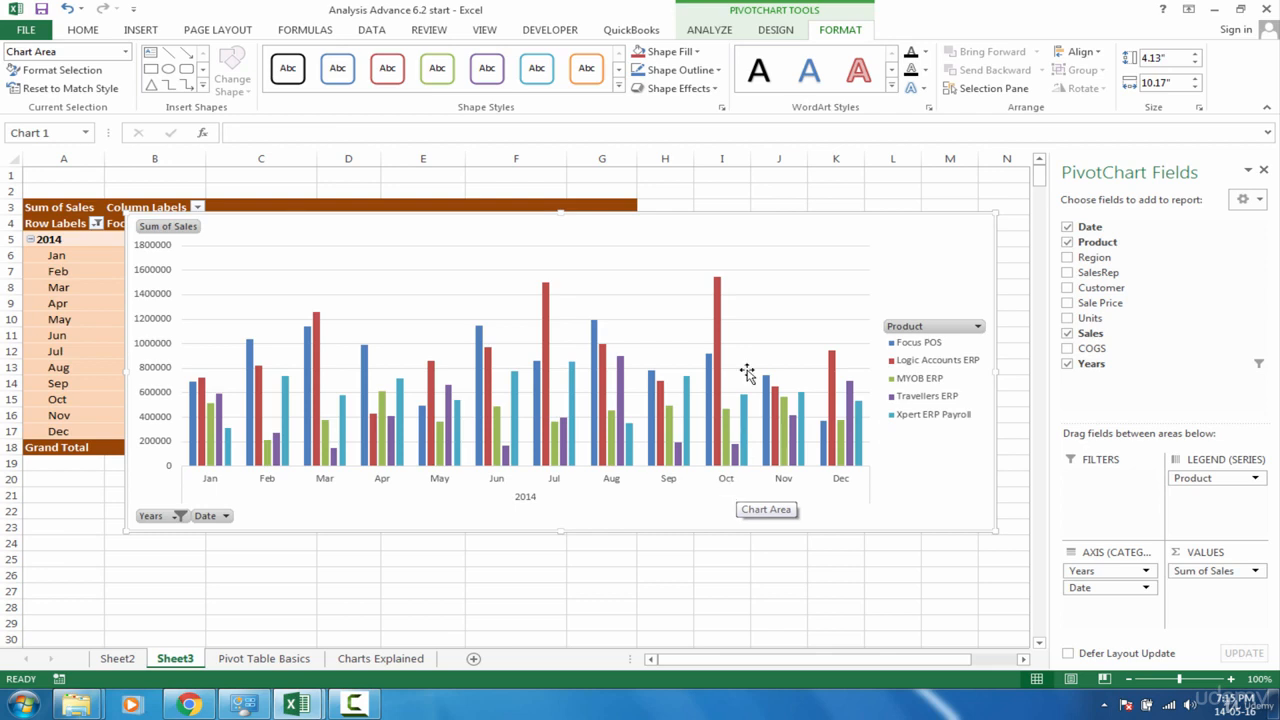
mouse_move(720, 311)
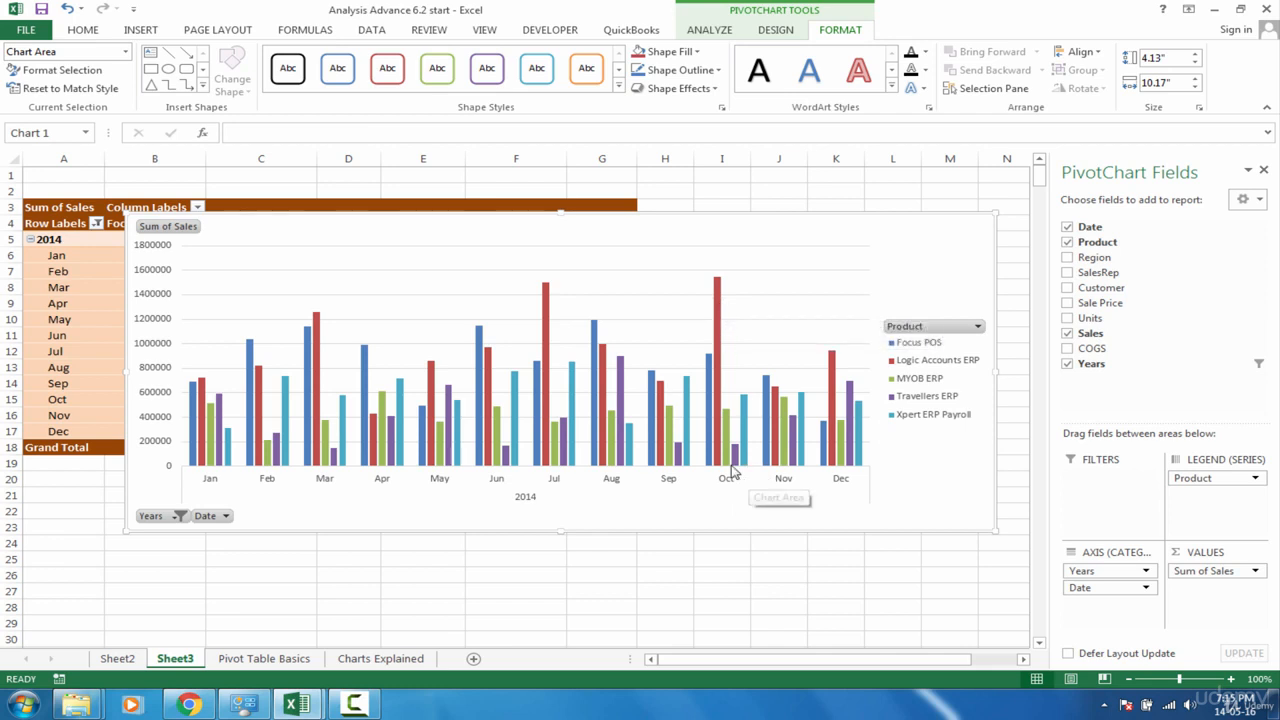
mouse_move(737, 466)
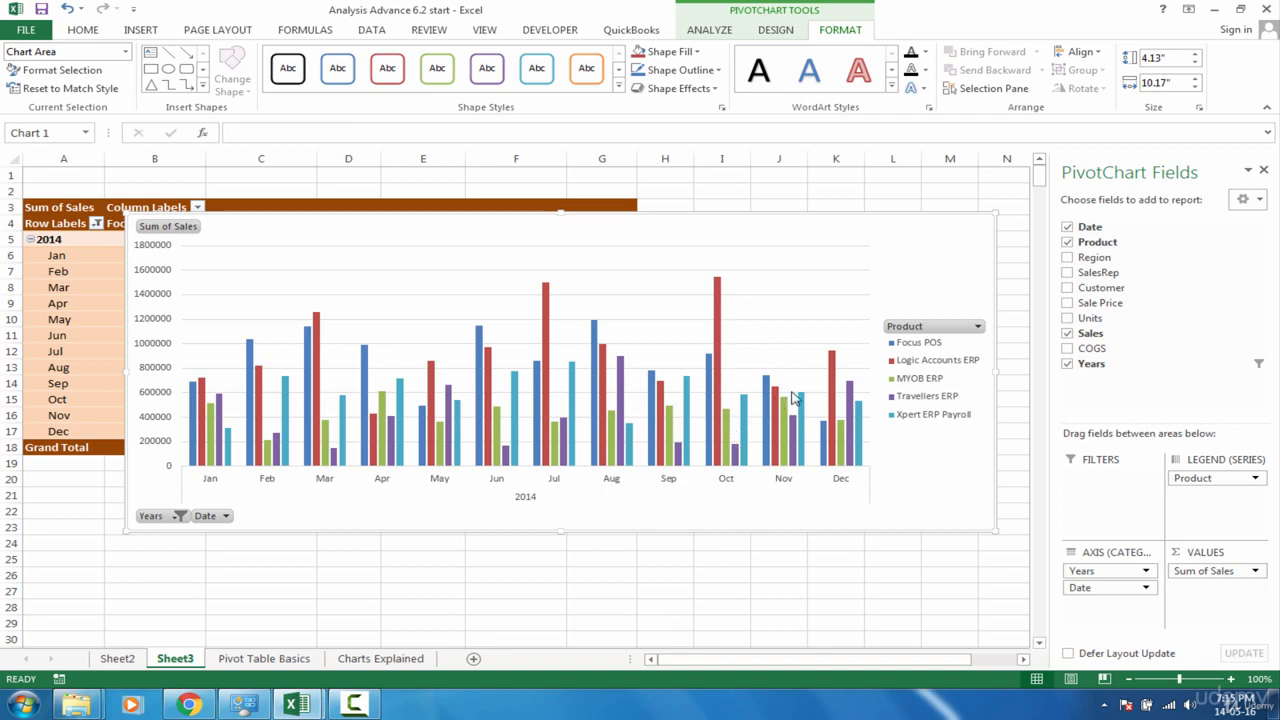
Change the PivotChart's type to Stacked Column
right_click(957, 252)
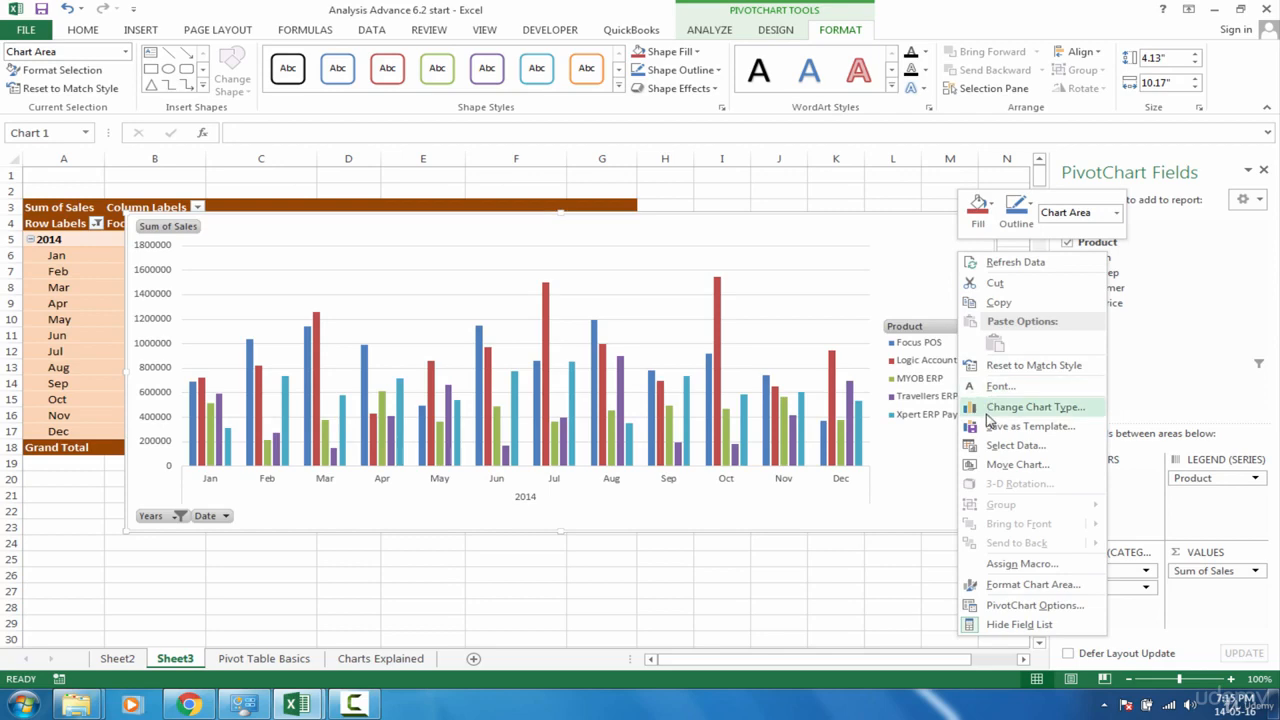
left_click(1030, 407)
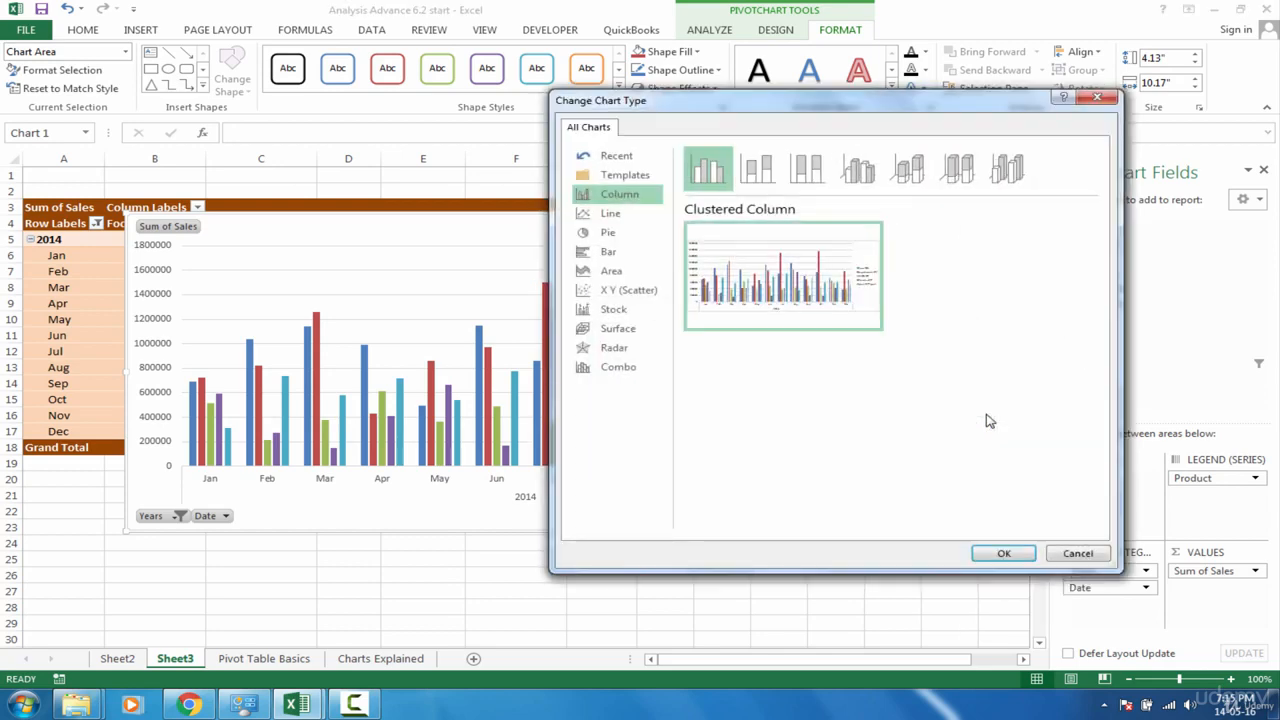
left_click(755, 173)
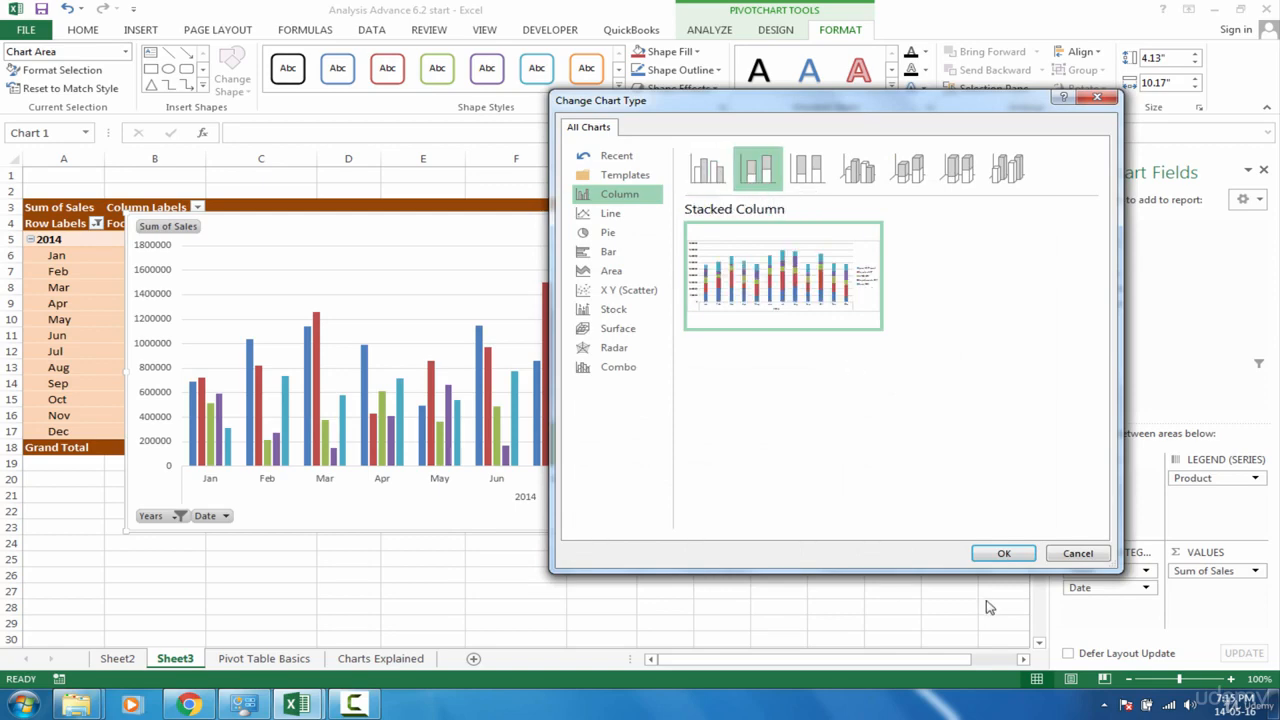
left_click(1004, 554)
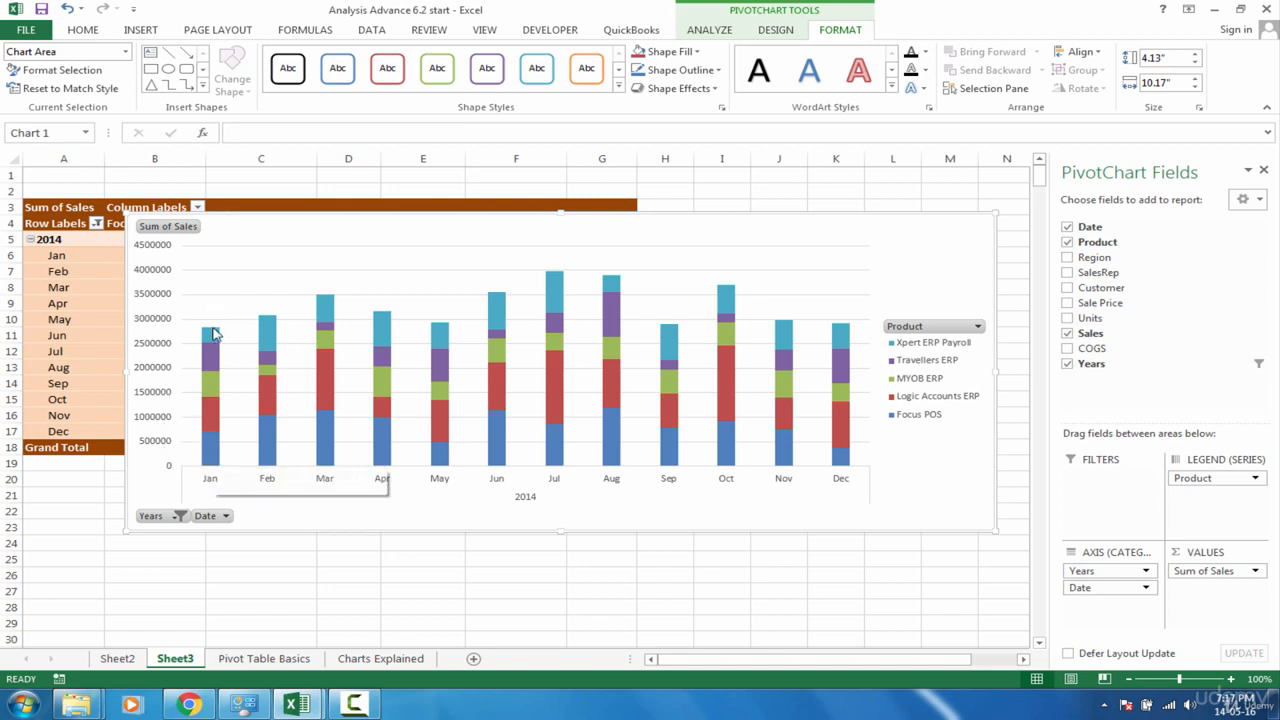
mouse_move(212, 335)
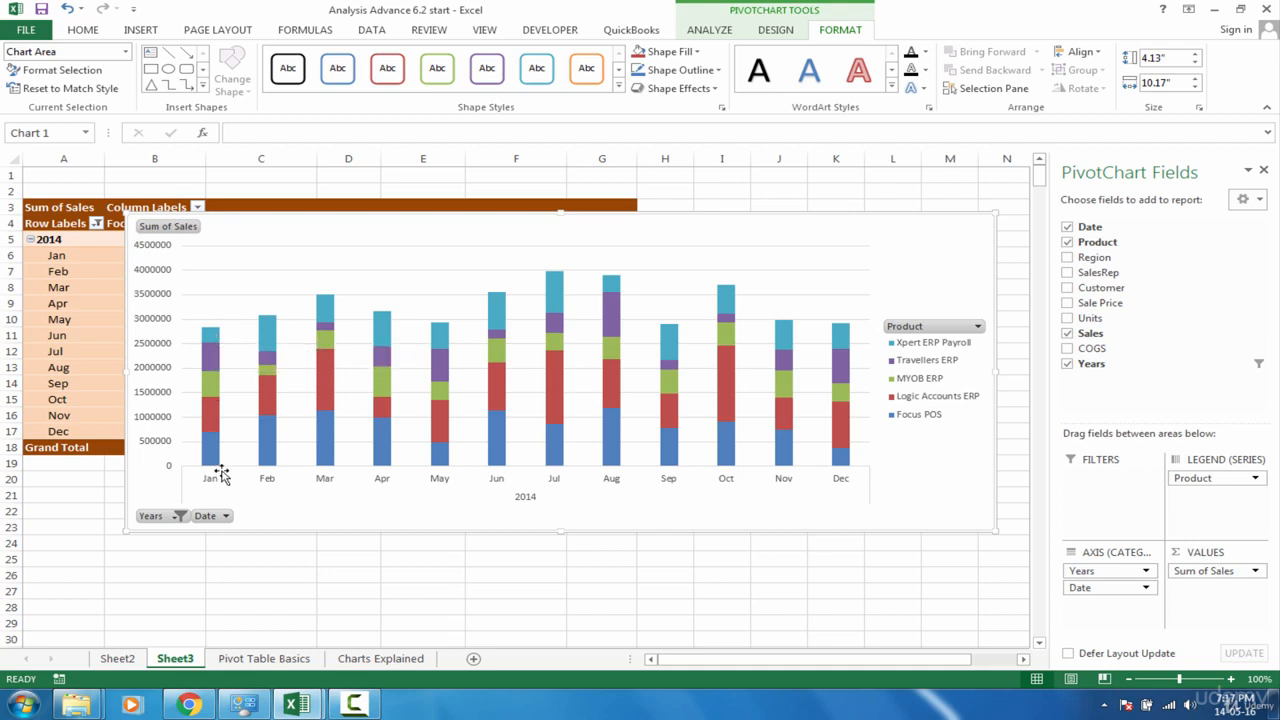
mouse_move(209, 465)
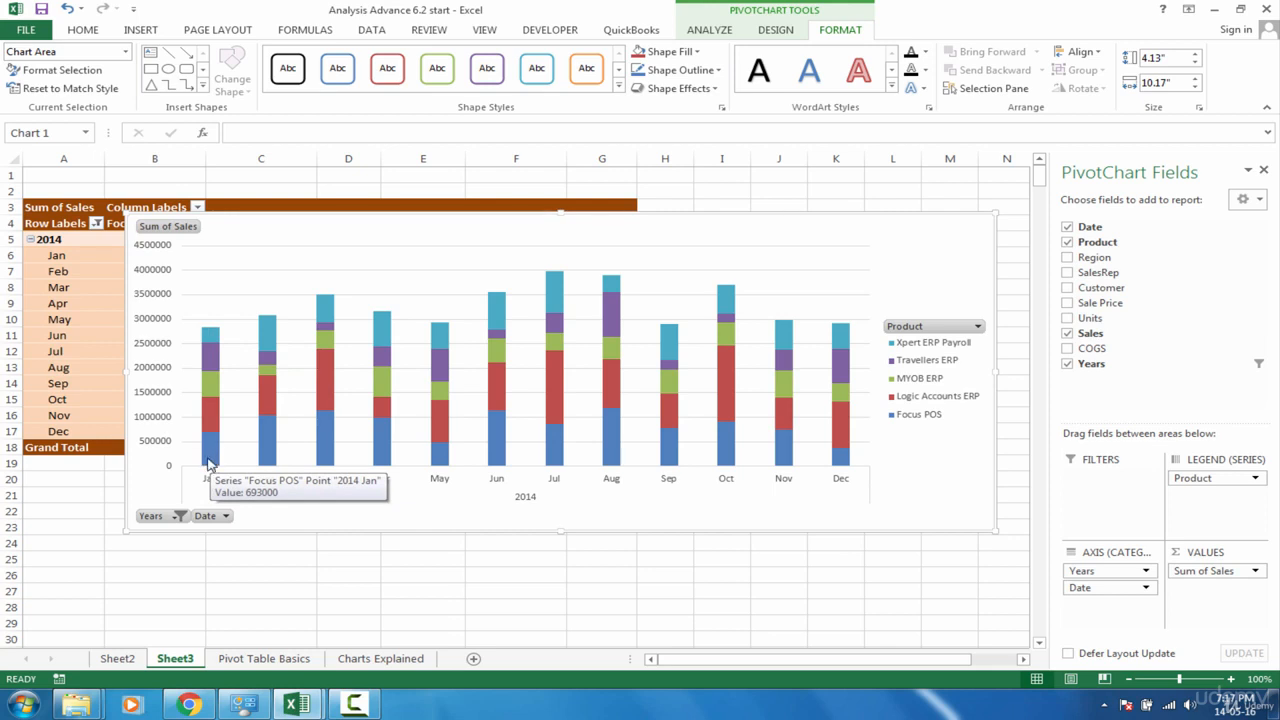
On the Pivot Table Basics sheet, set the Sales value of the 31-Dec-14 Xpert ERP Payroll row (H366) to 89387378
left_click(288, 652)
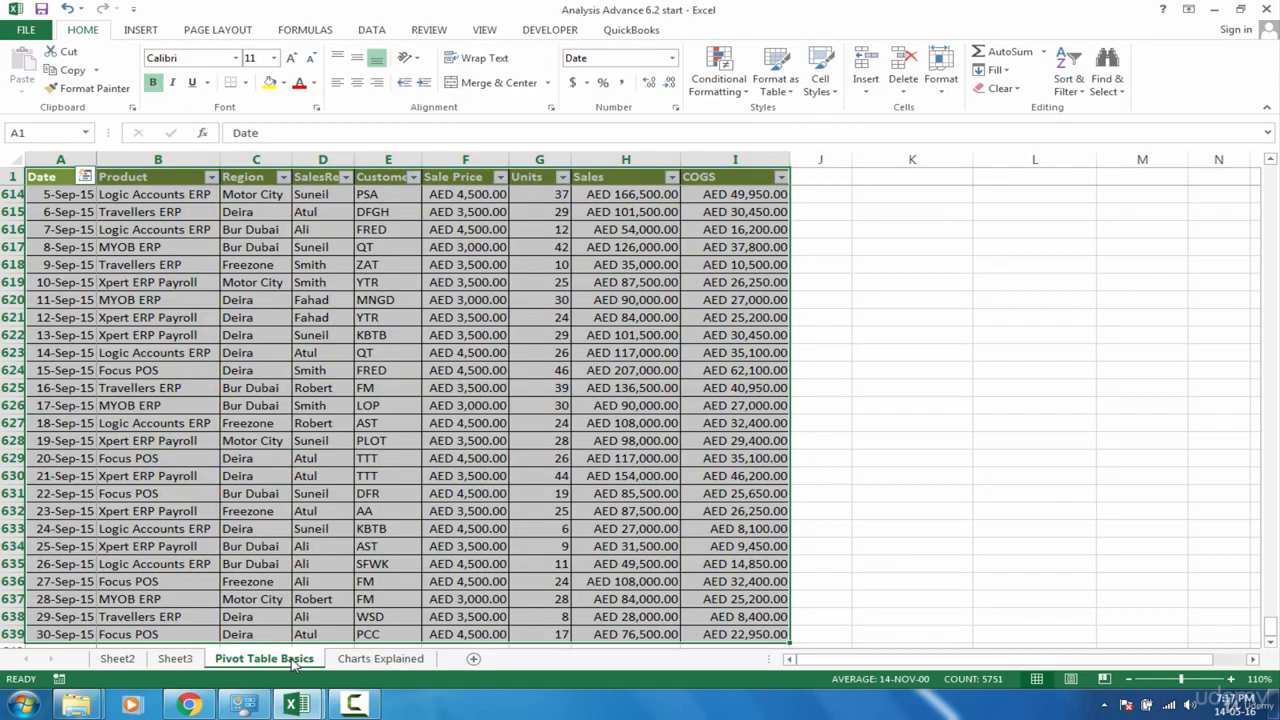
left_click(243, 492)
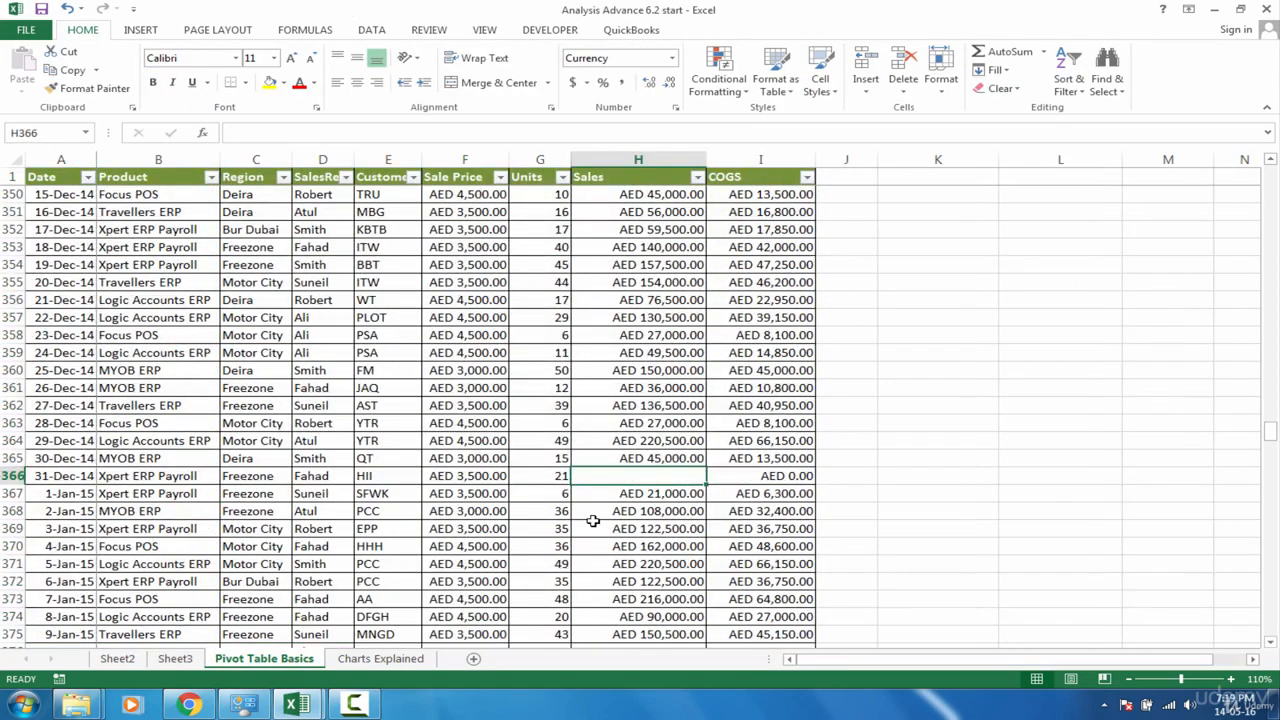
left_click(58, 476)
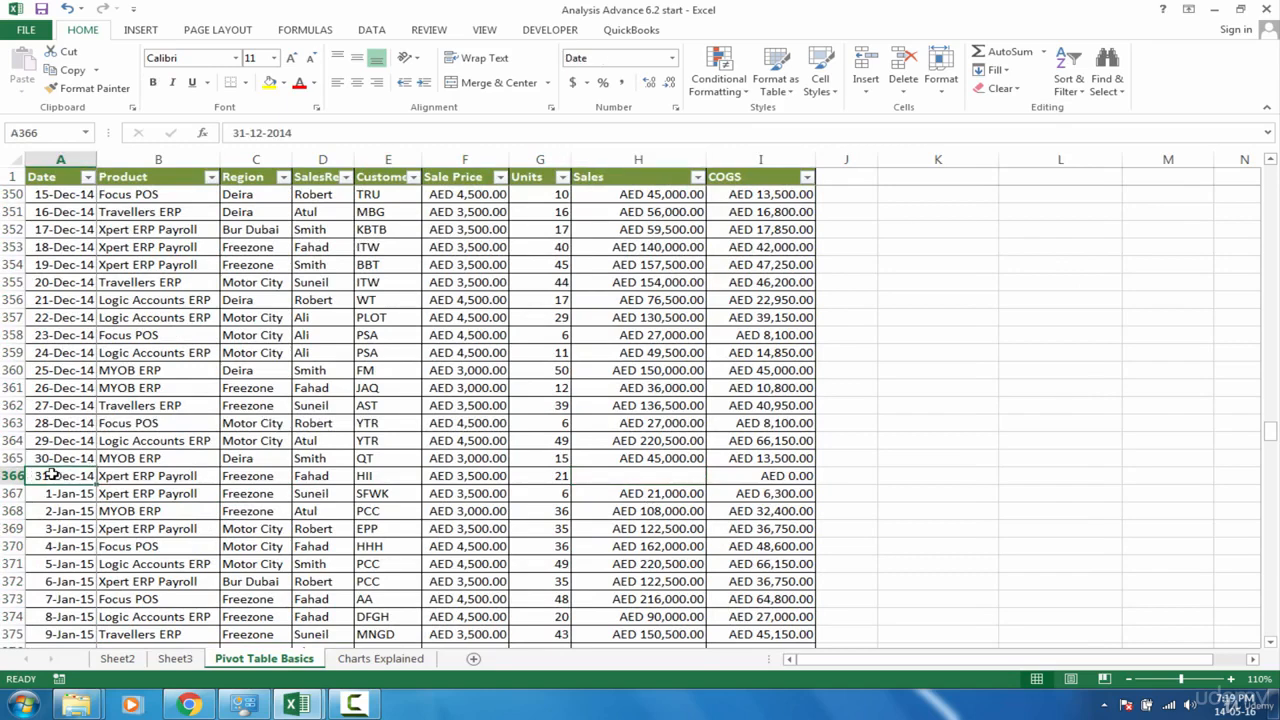
left_click(600, 477)
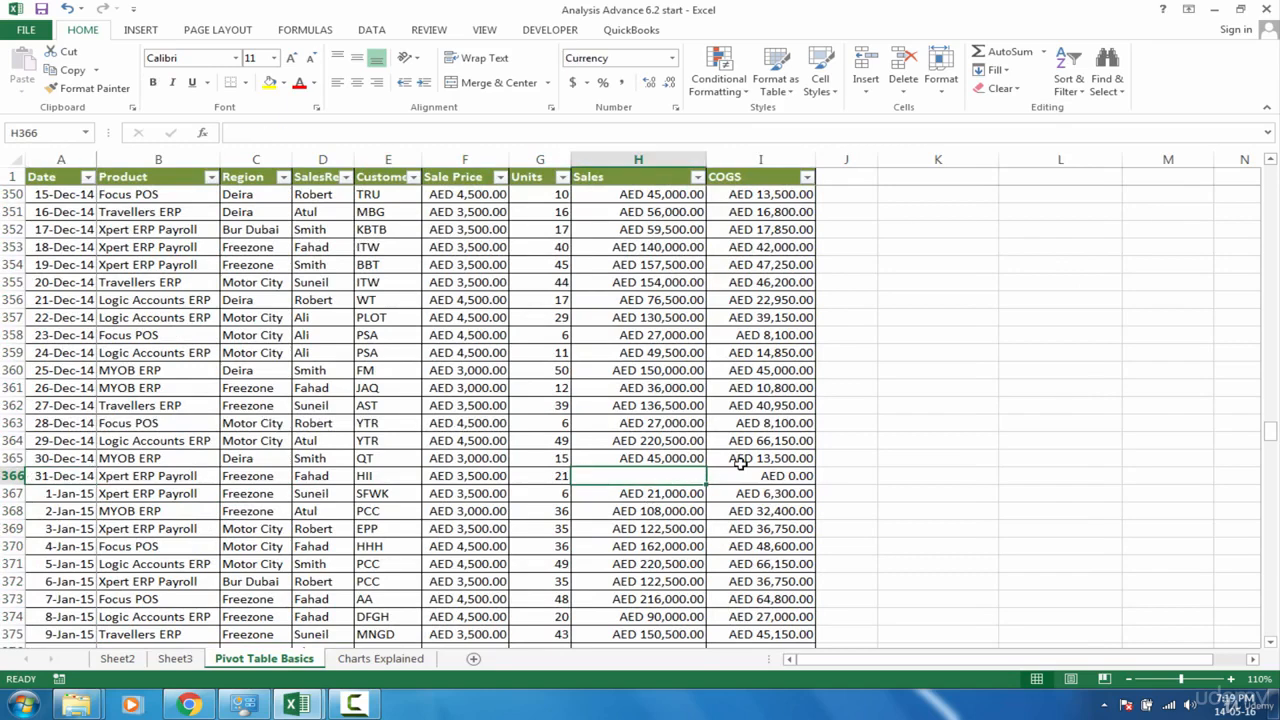
type("89387378")
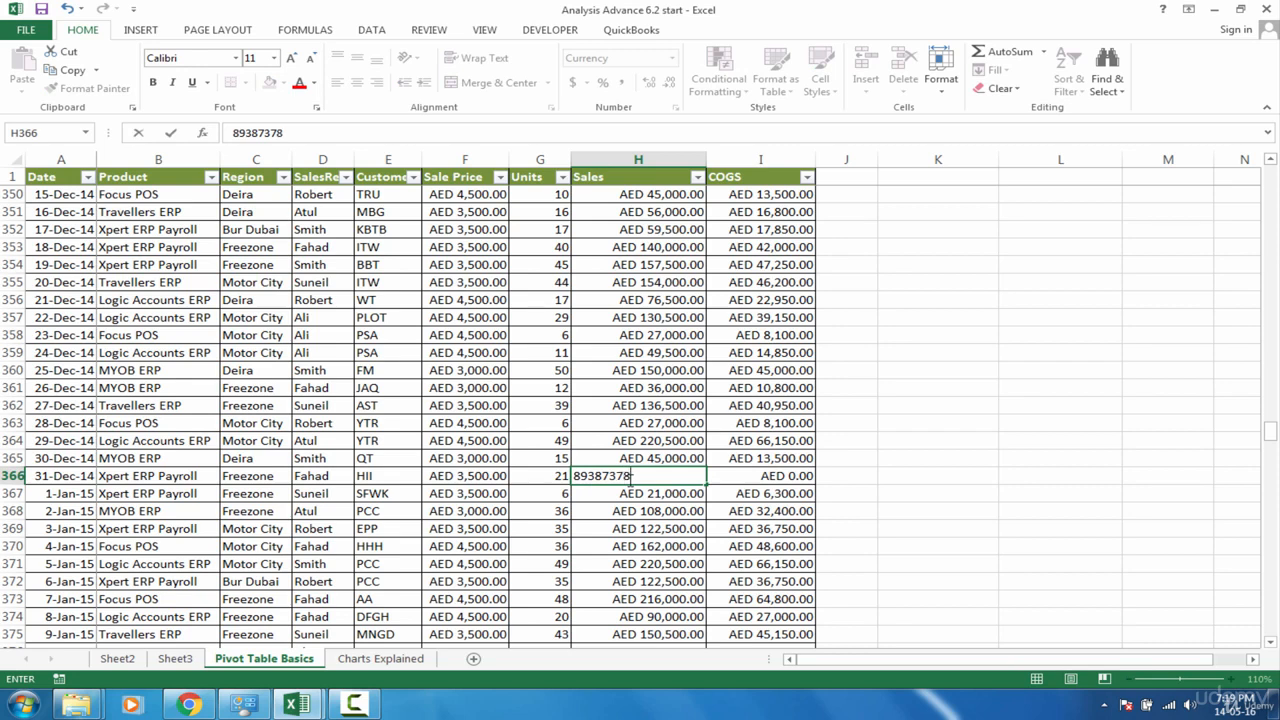
key("Return")
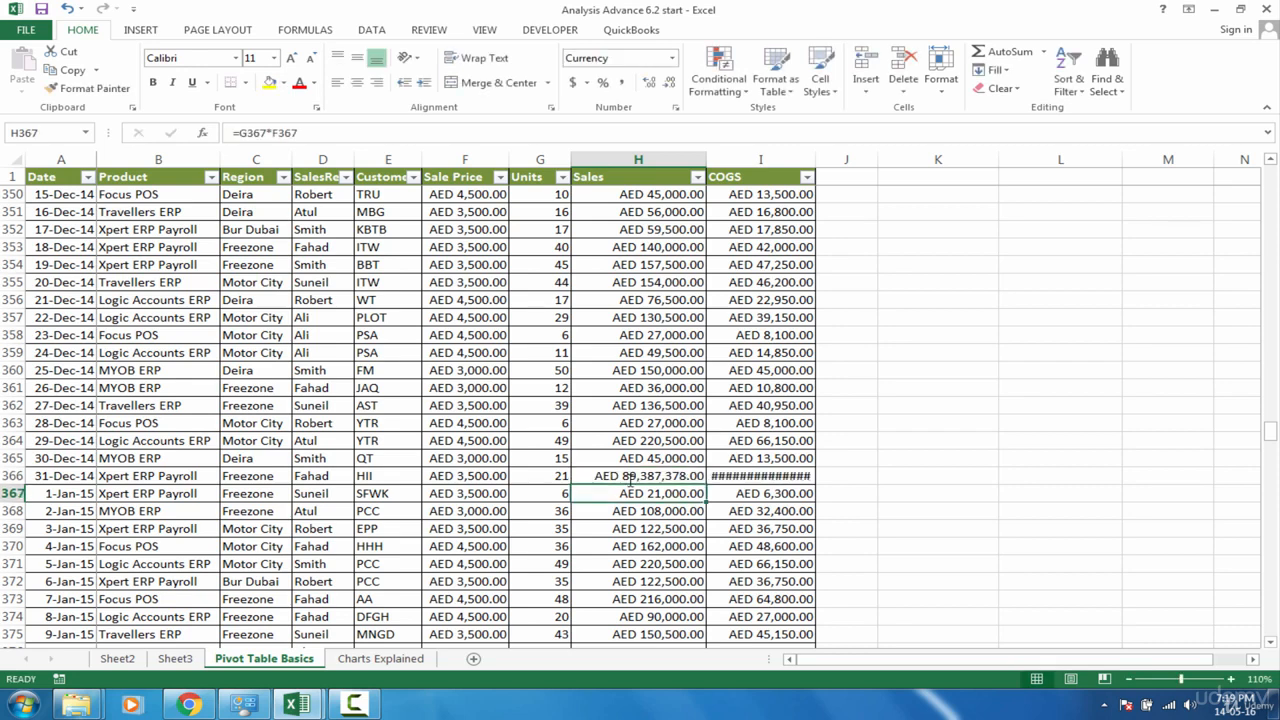
Refresh the data of the Stacked Column PivotChart on Sheet3 and compare its December column with the other months
left_click(378, 660)
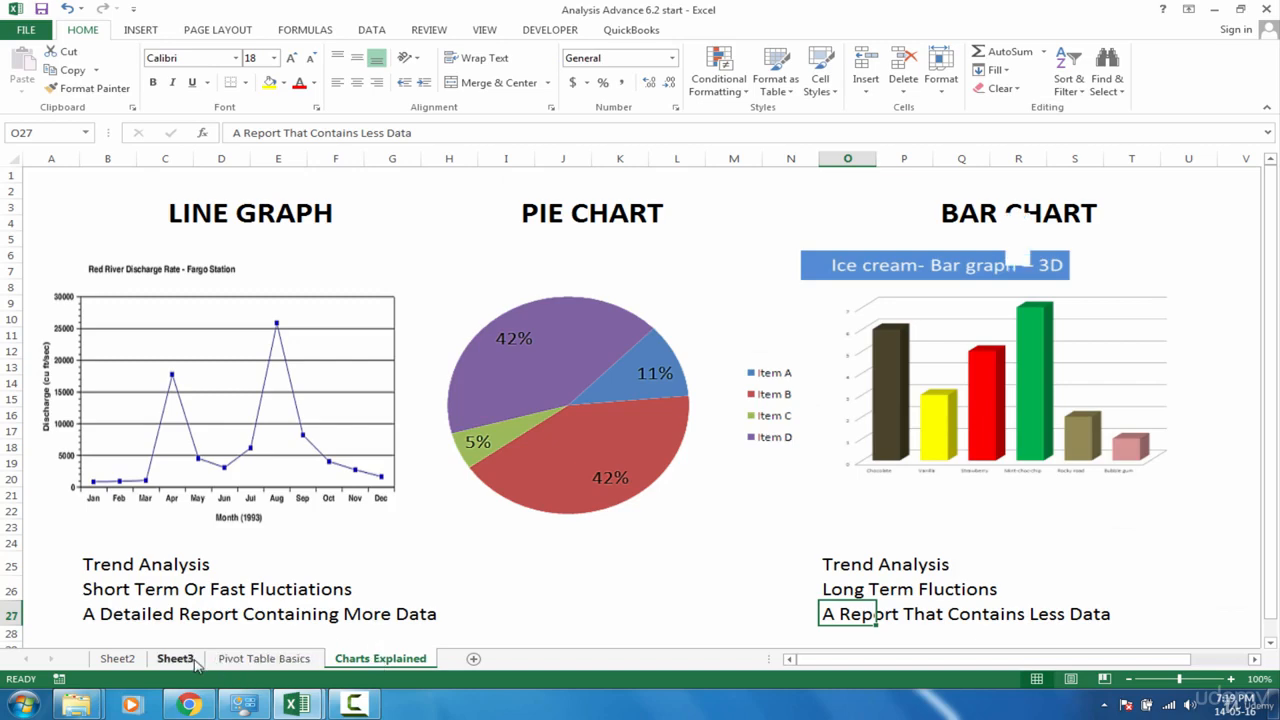
left_click(195, 662)
right_click(752, 238)
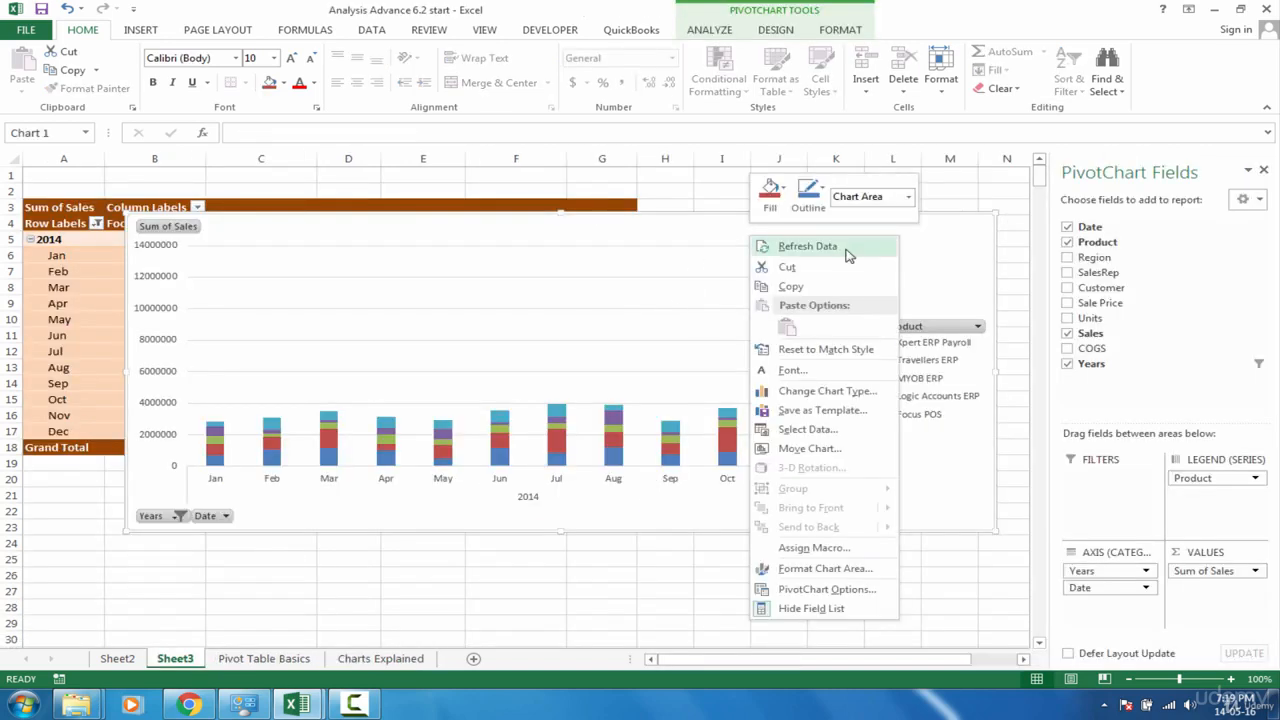
left_click(807, 246)
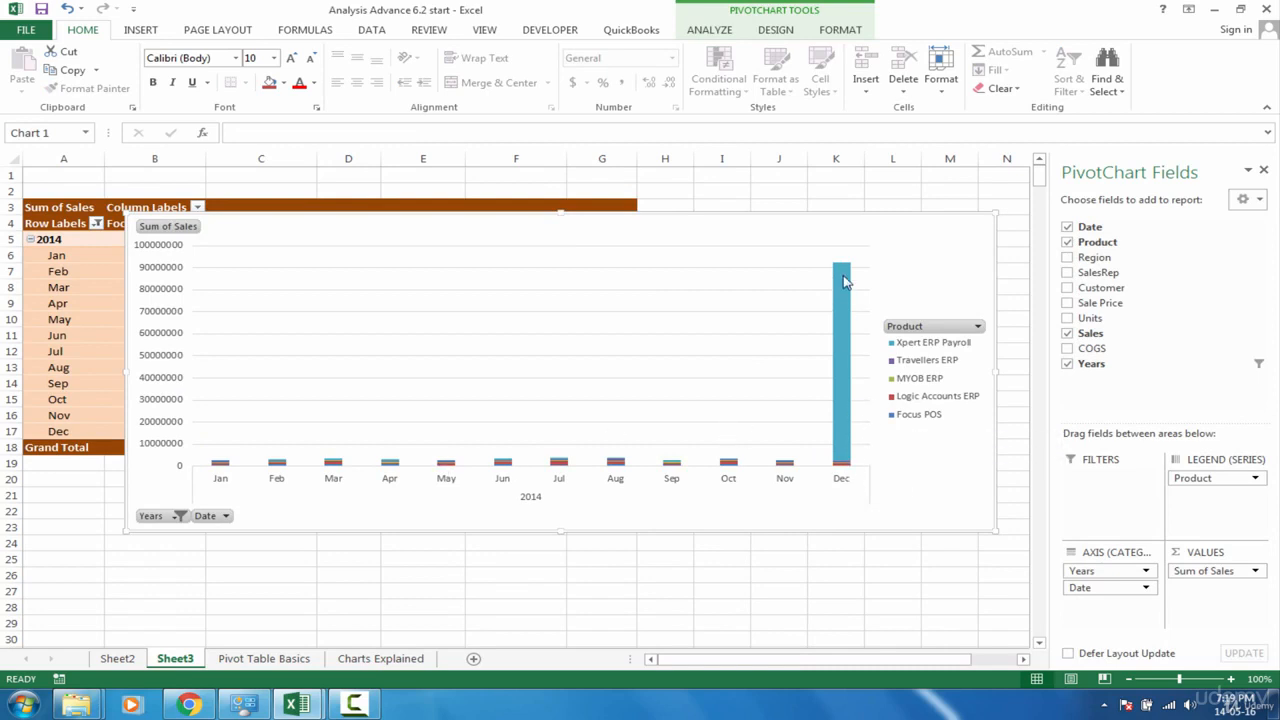
mouse_move(845, 272)
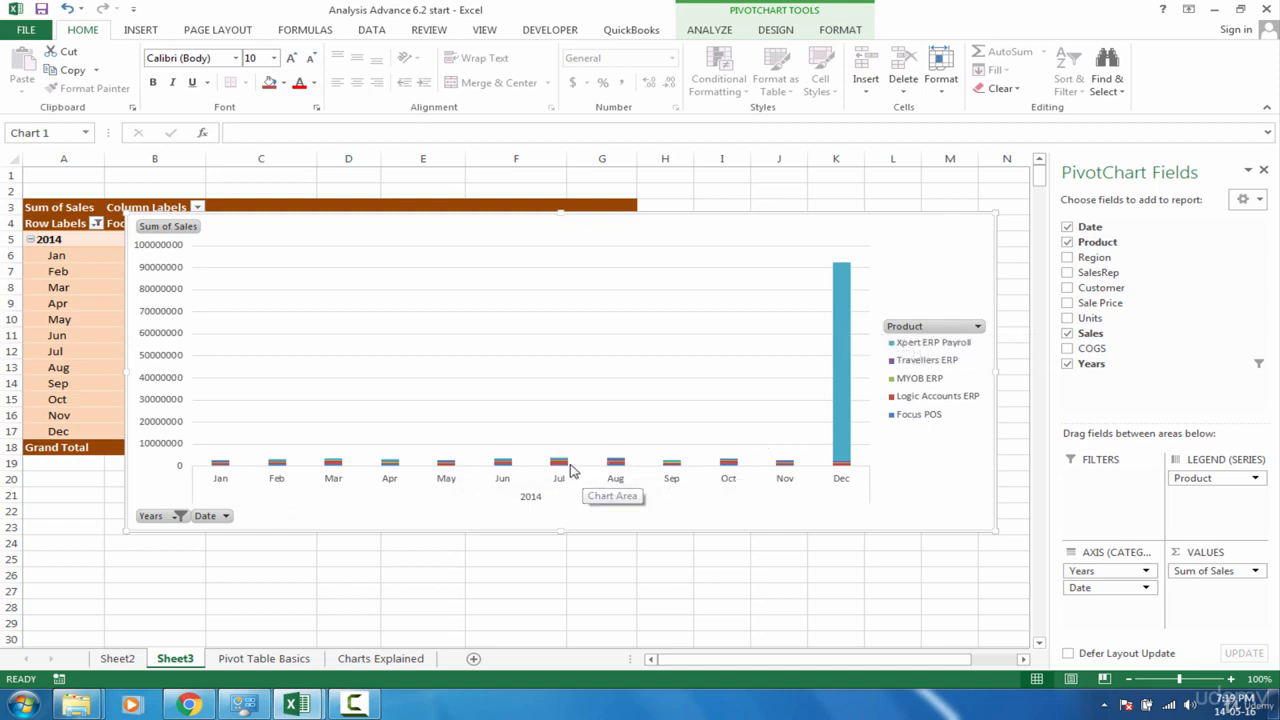
mouse_move(559, 466)
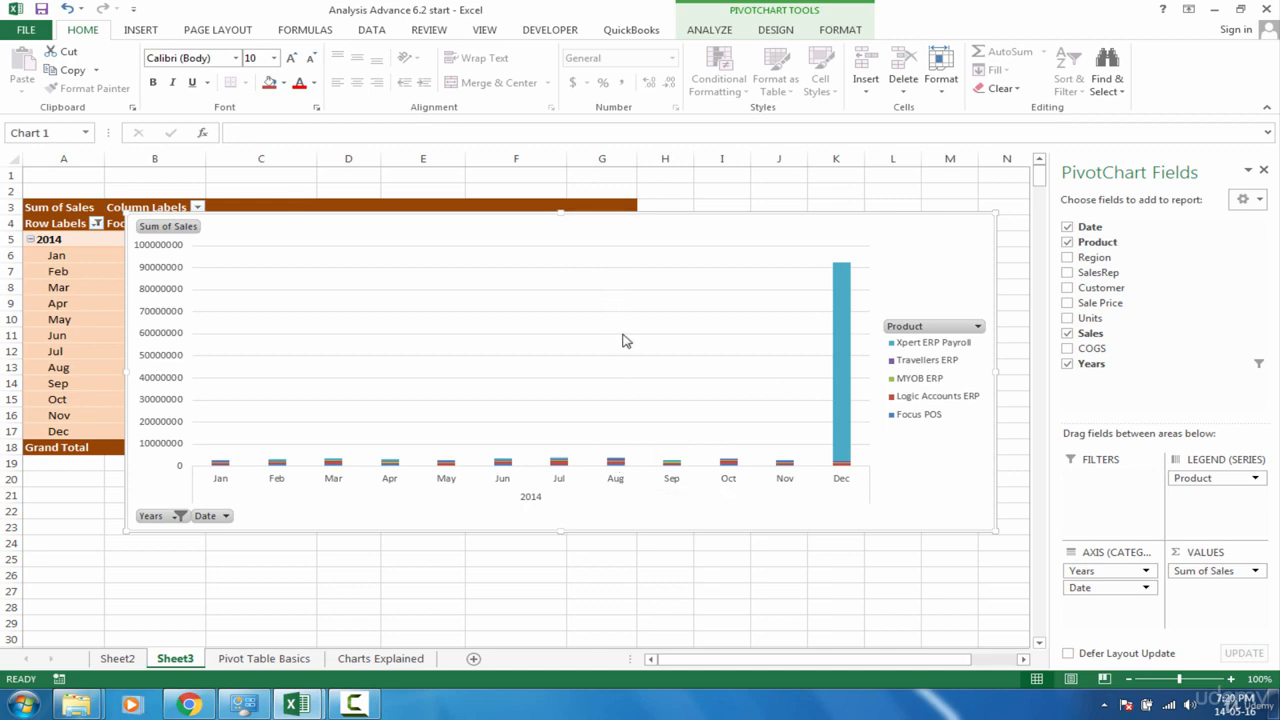
Change the PivotChart's type to 100% Stacked Column
right_click(937, 254)
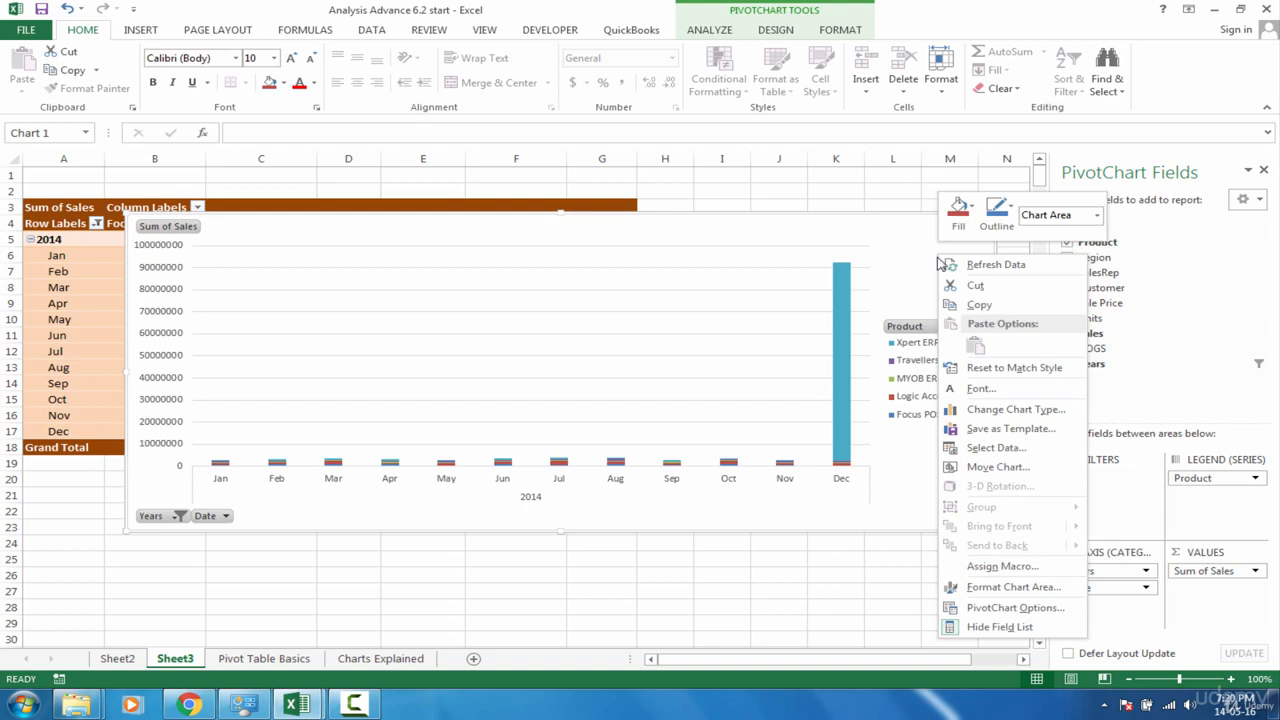
left_click(991, 412)
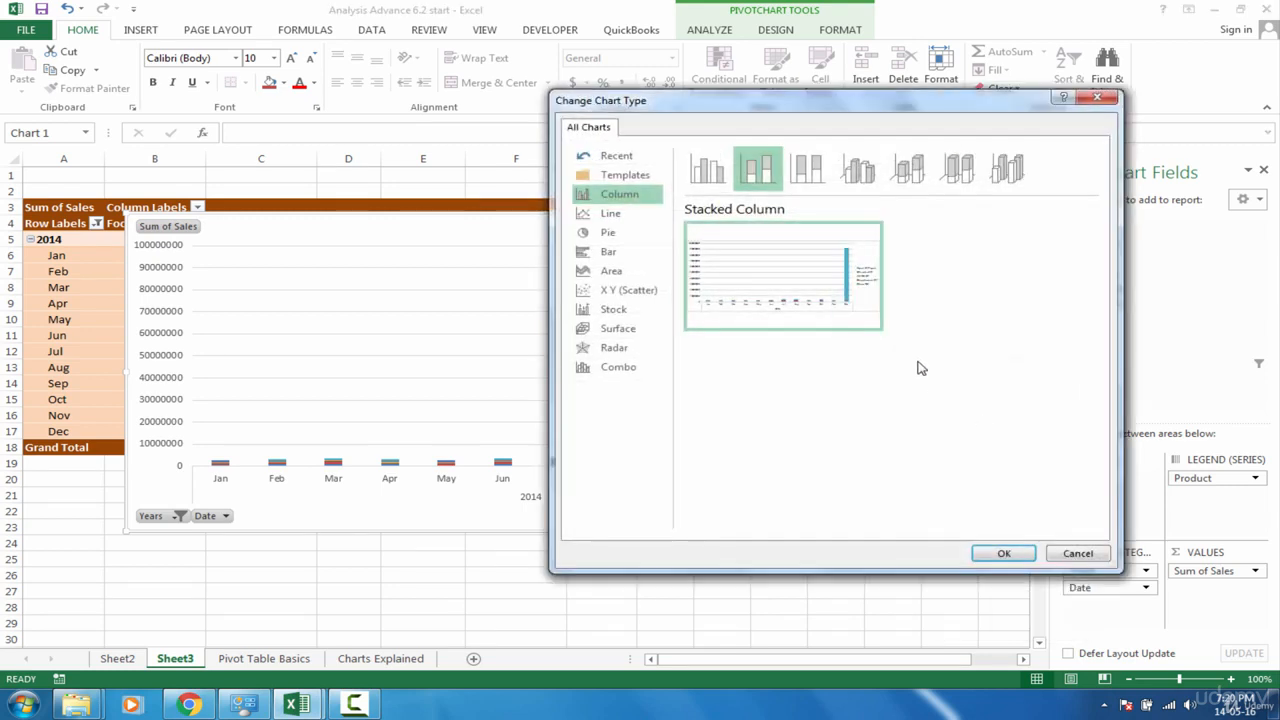
left_click(818, 178)
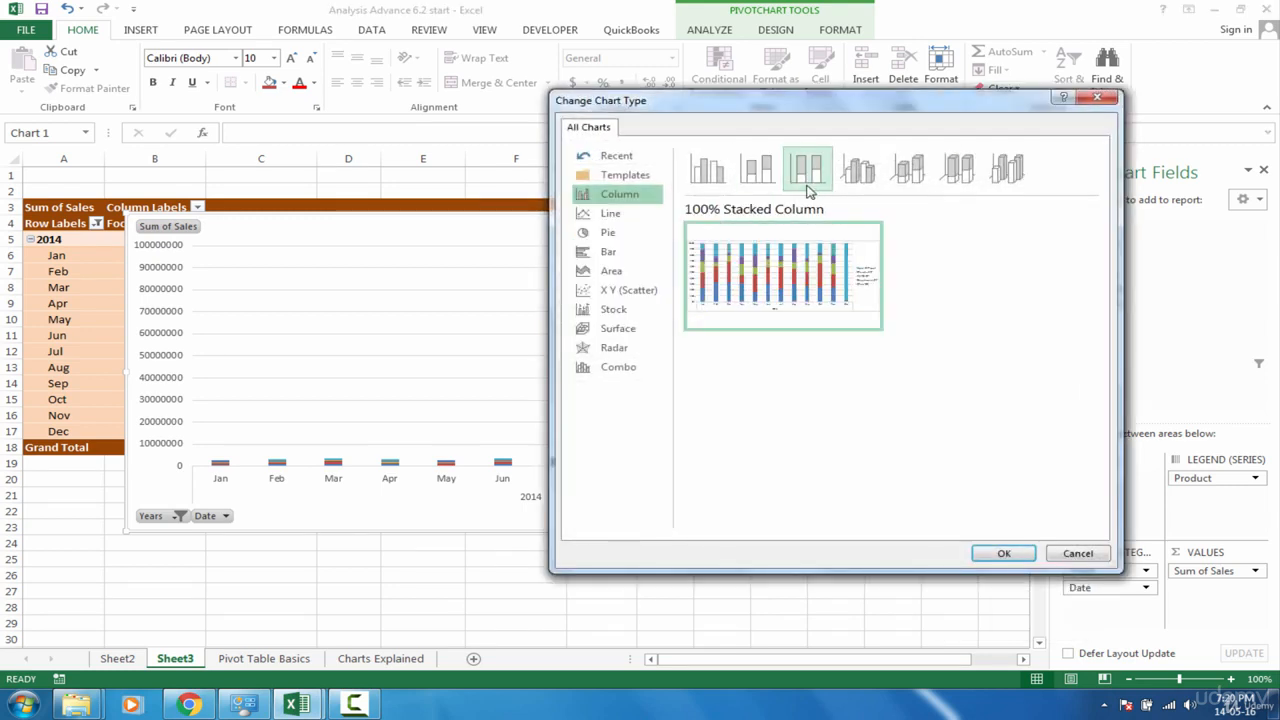
left_click(996, 555)
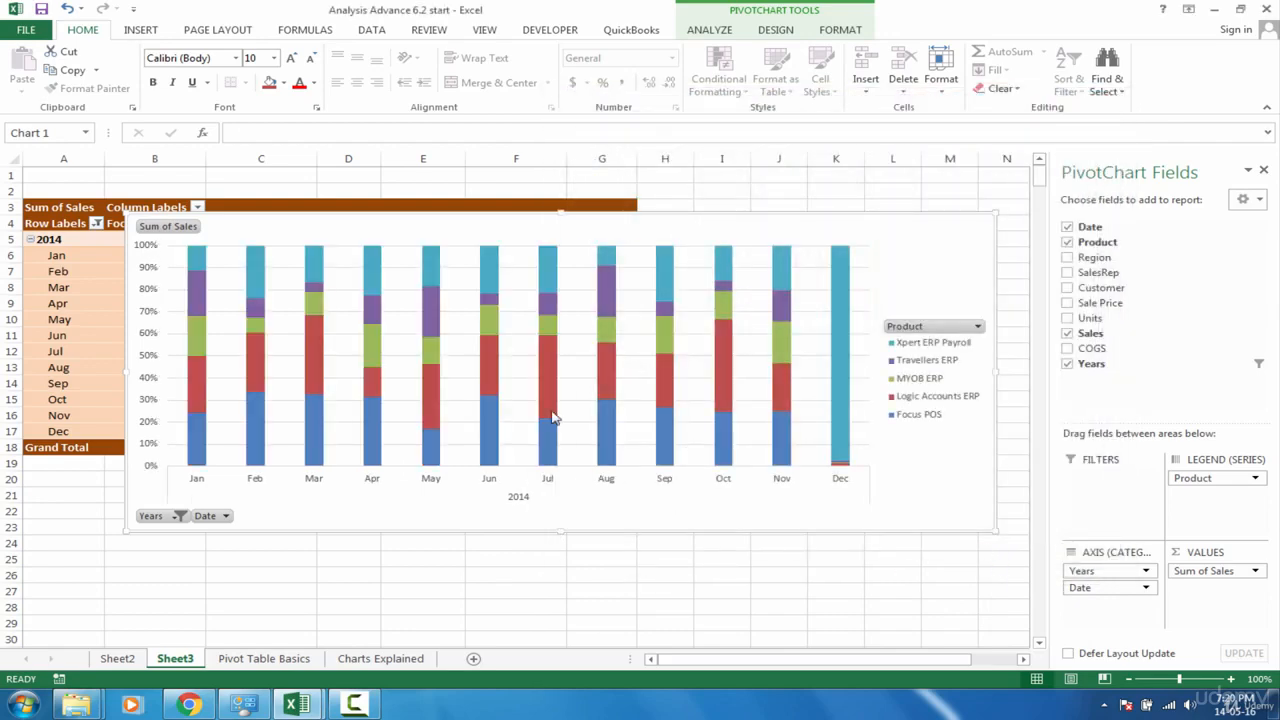